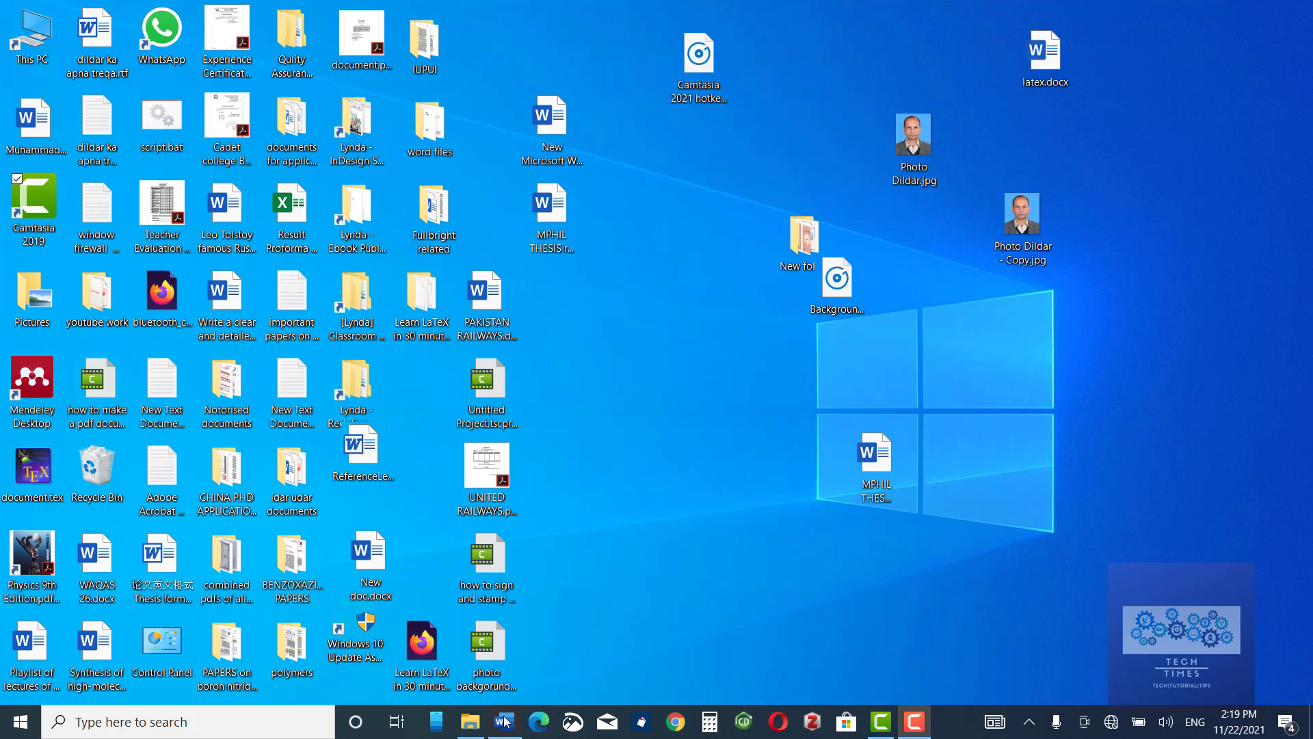
# Bring the 'Dummy Thesis for list of figures etc.docx' Word window to the front from the taskbar
pyautogui.moveTo(504, 722)
pyautogui.click(526, 673)
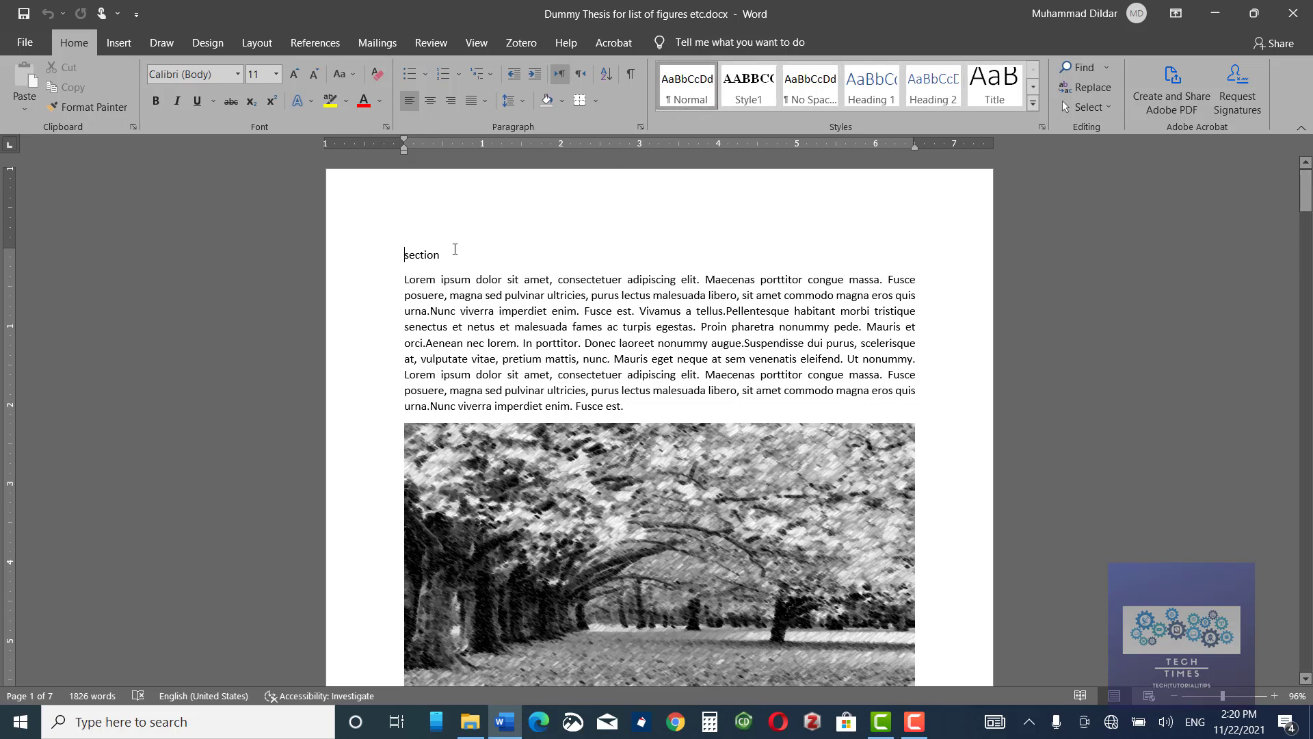
# Apply the Heading 1 style to the 'section' line at the top of the thesis
pyautogui.doubleClick(404, 256)
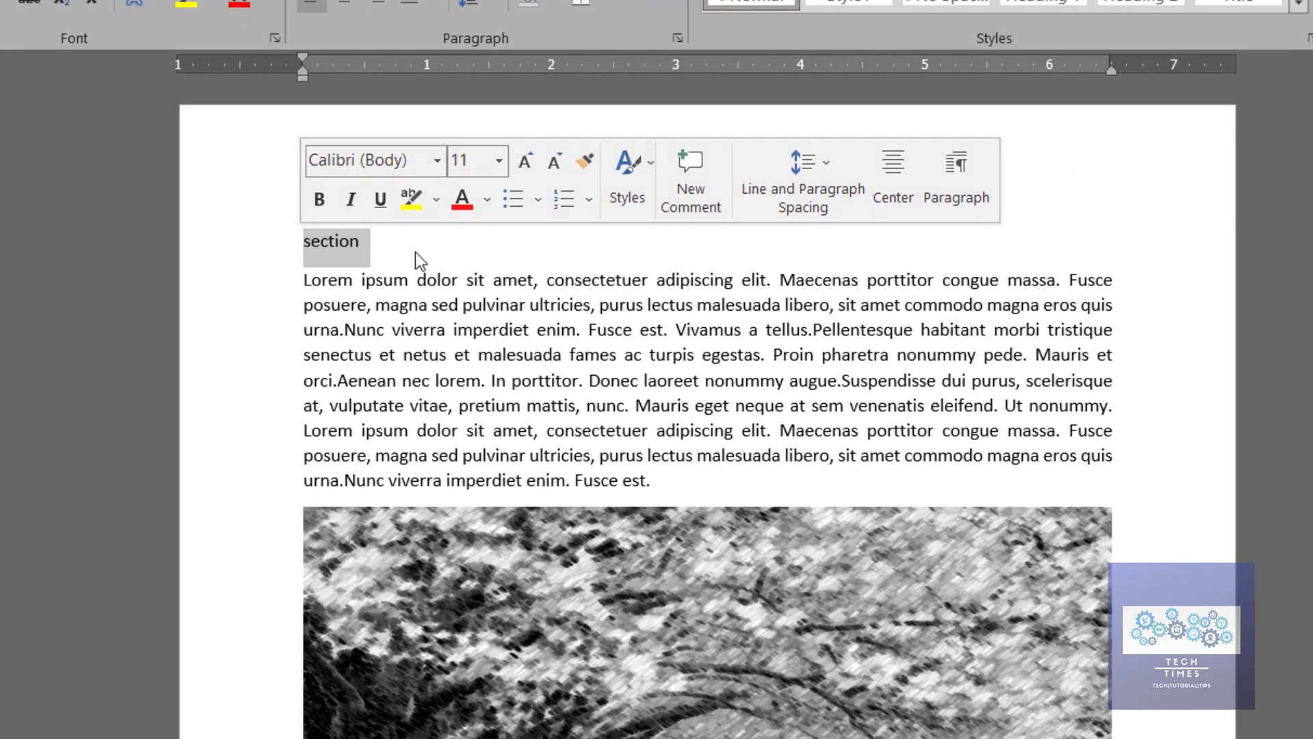
pyautogui.click(478, 267)
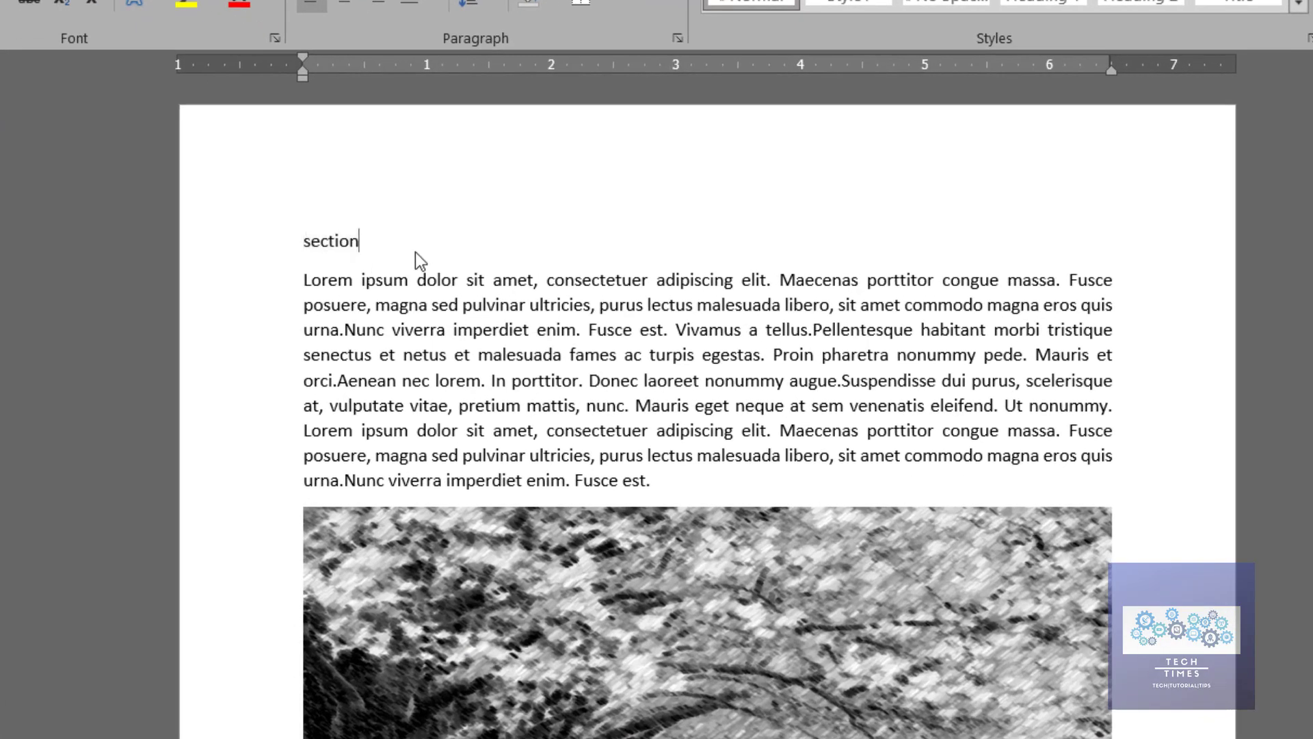
pyautogui.click(305, 240)
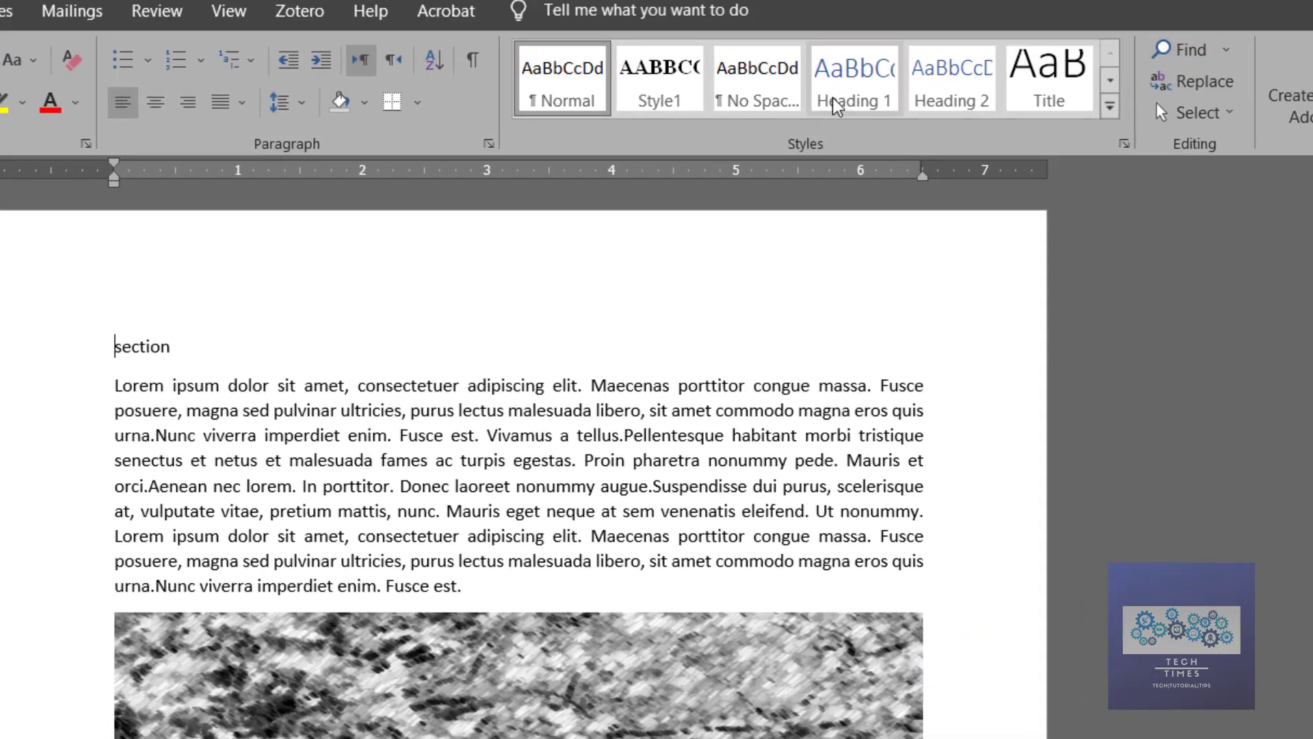
pyautogui.click(1043, 2)
pyautogui.click(698, 186)
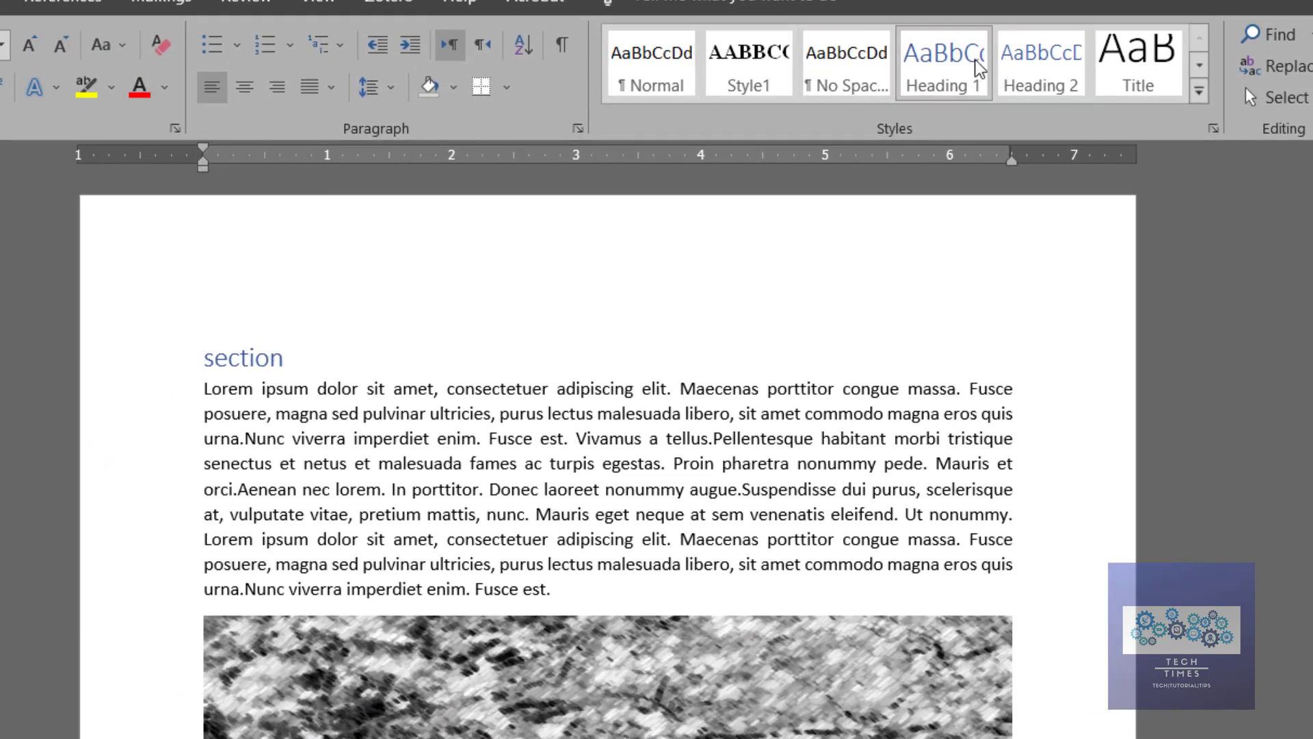
# Set the Heading 1 style's font to Times New Roman, 18 pt, in black
pyautogui.rightClick(942, 66)
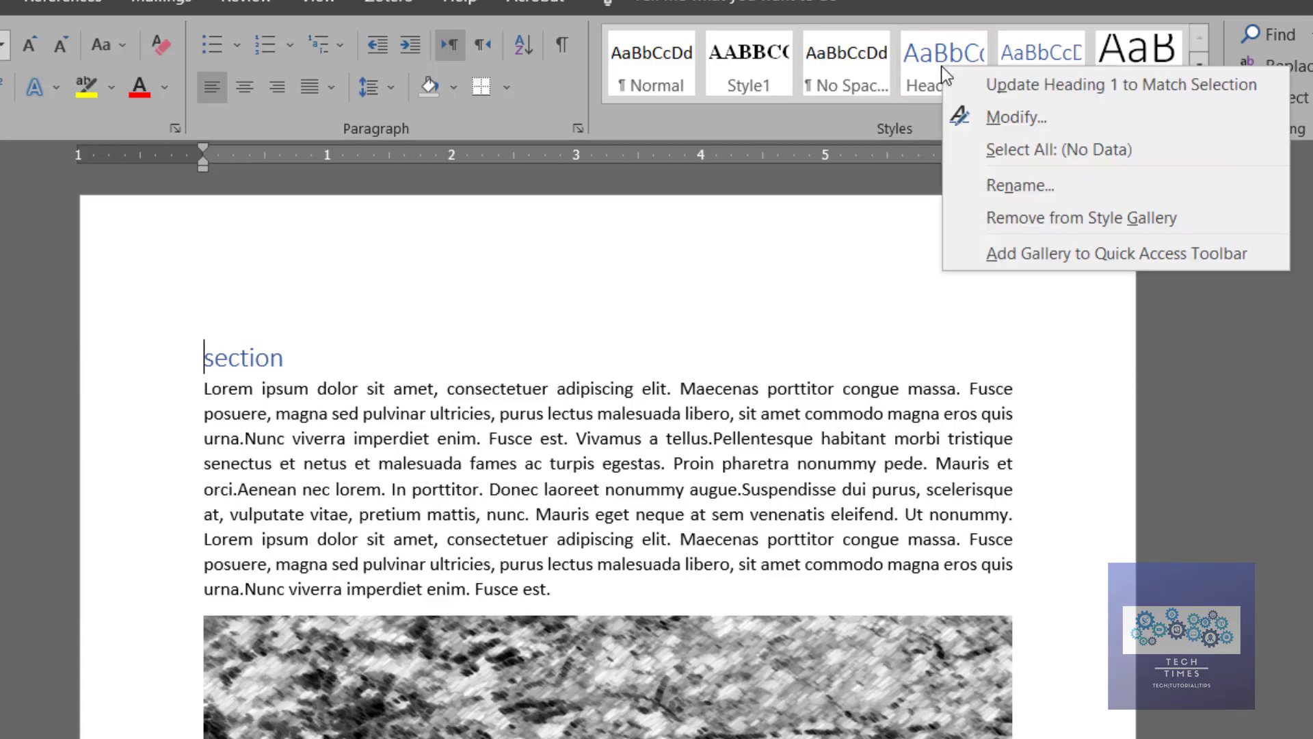
pyautogui.click(982, 116)
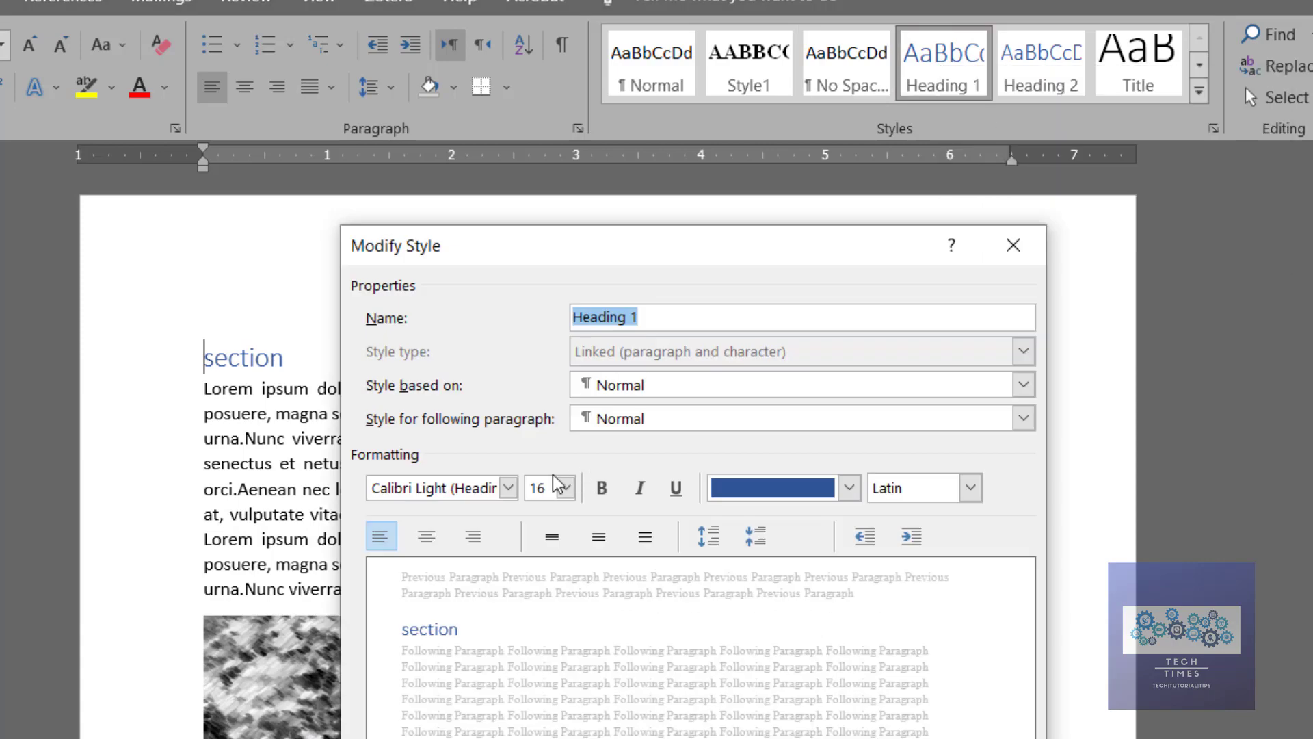
pyautogui.click(508, 488)
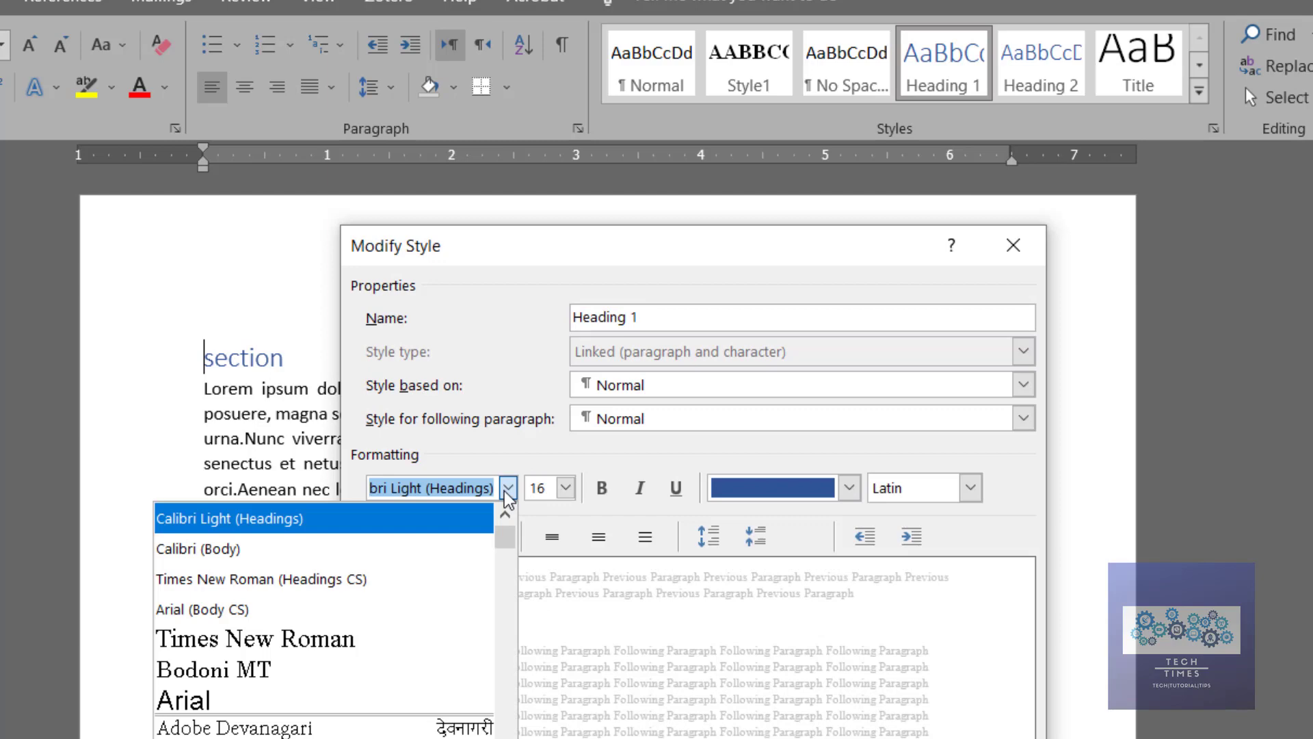
pyautogui.click(271, 646)
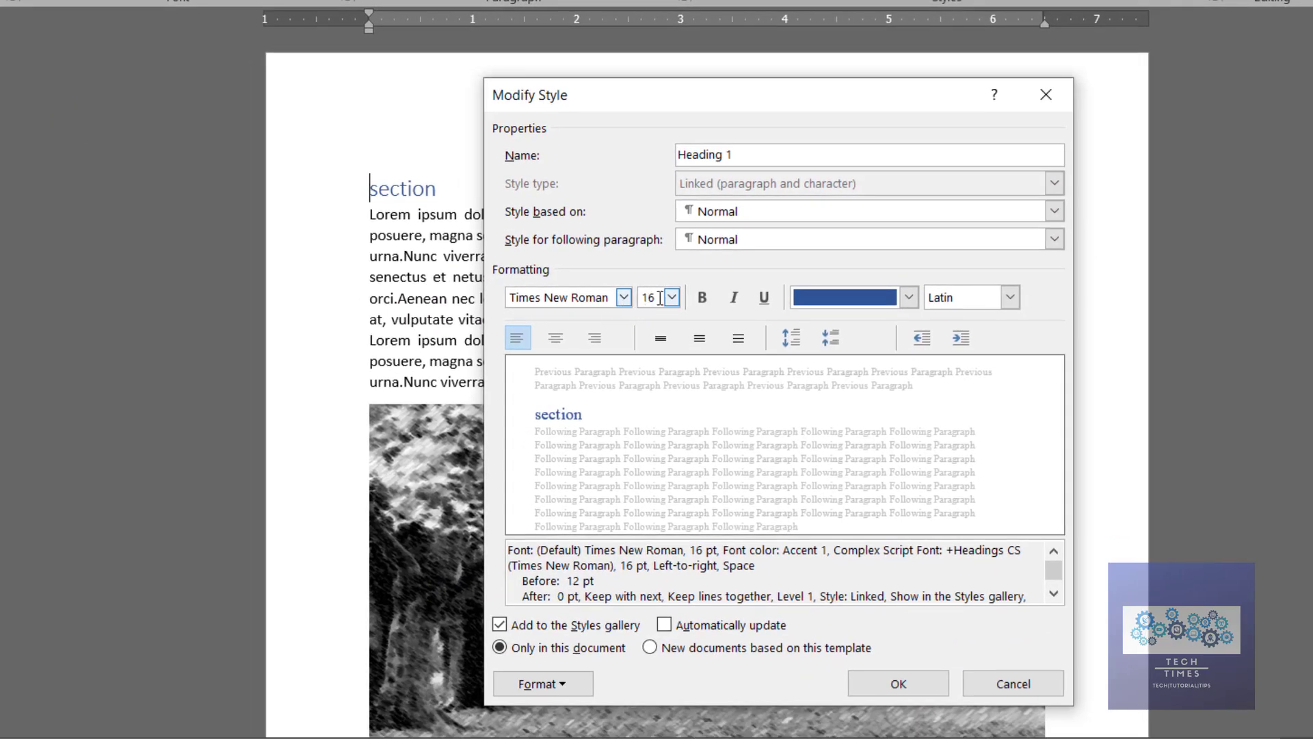
pyautogui.click(673, 298)
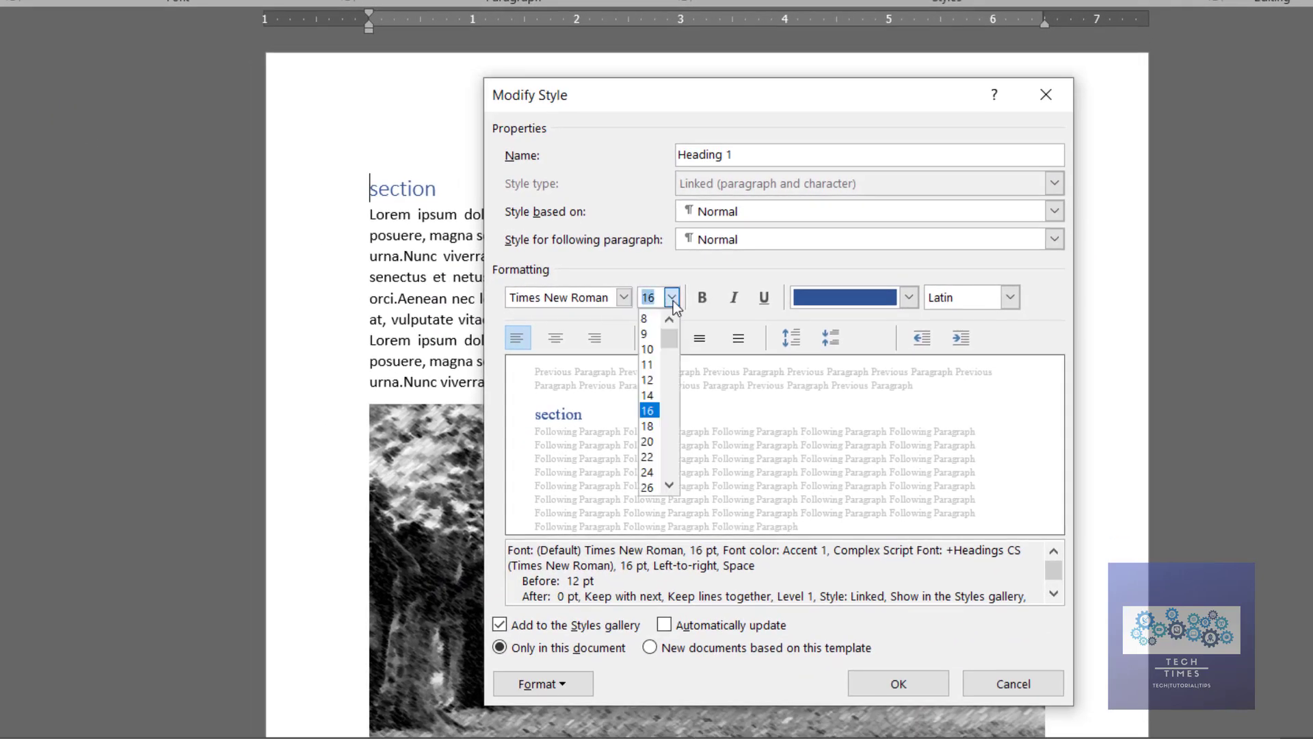
pyautogui.click(647, 426)
pyautogui.click(909, 296)
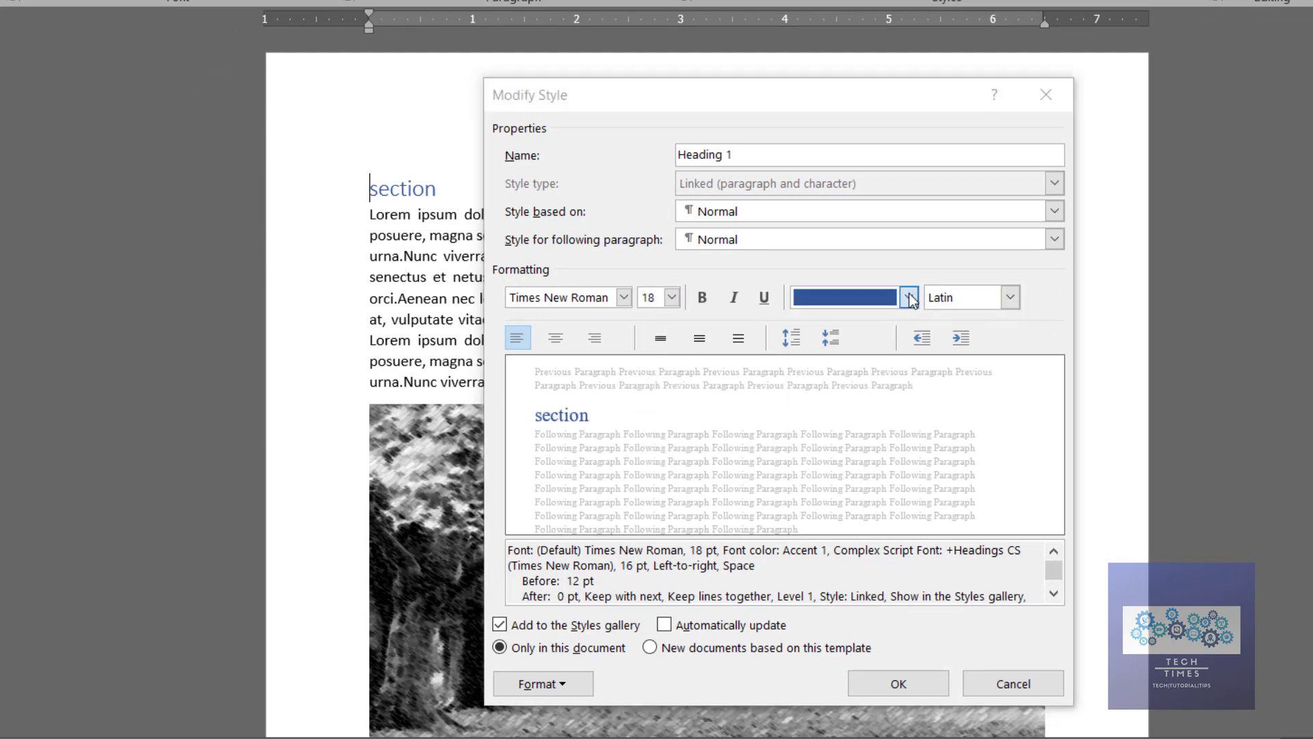
pyautogui.click(820, 374)
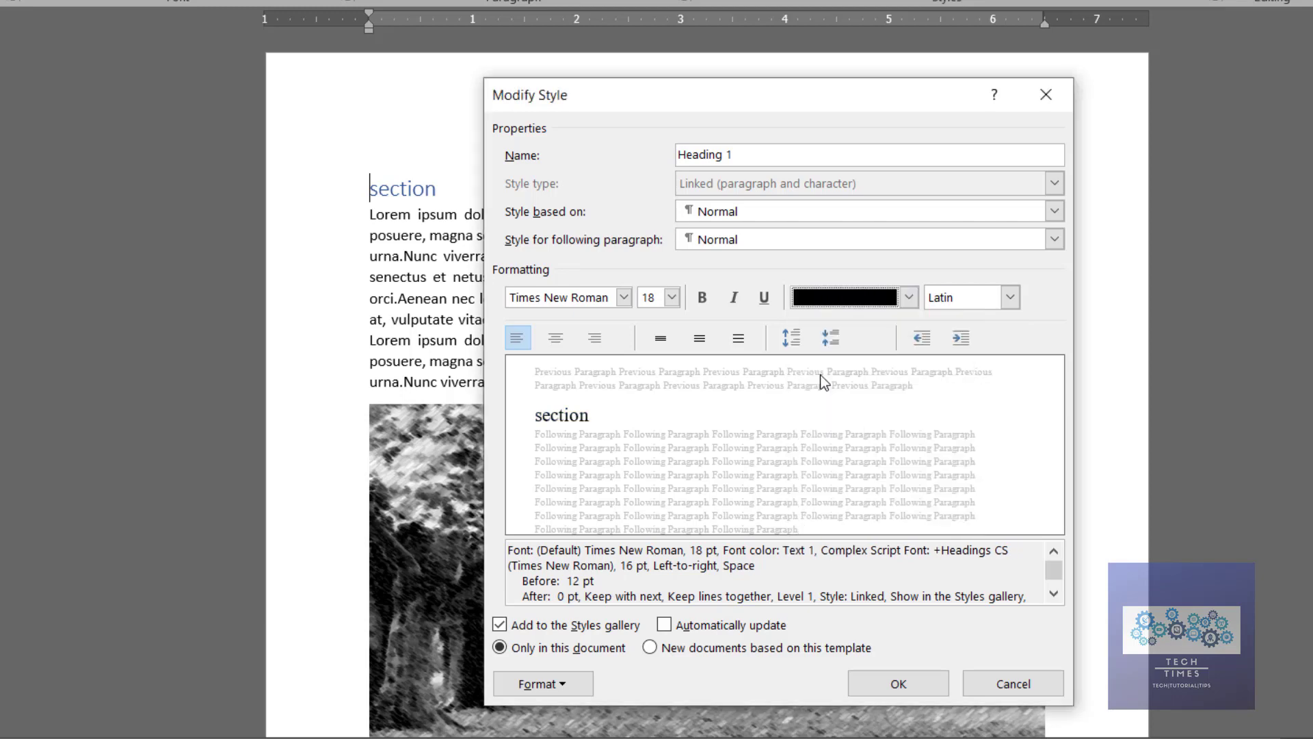
# Turn on All caps in the Heading 1 font settings and save the style
pyautogui.click(558, 683)
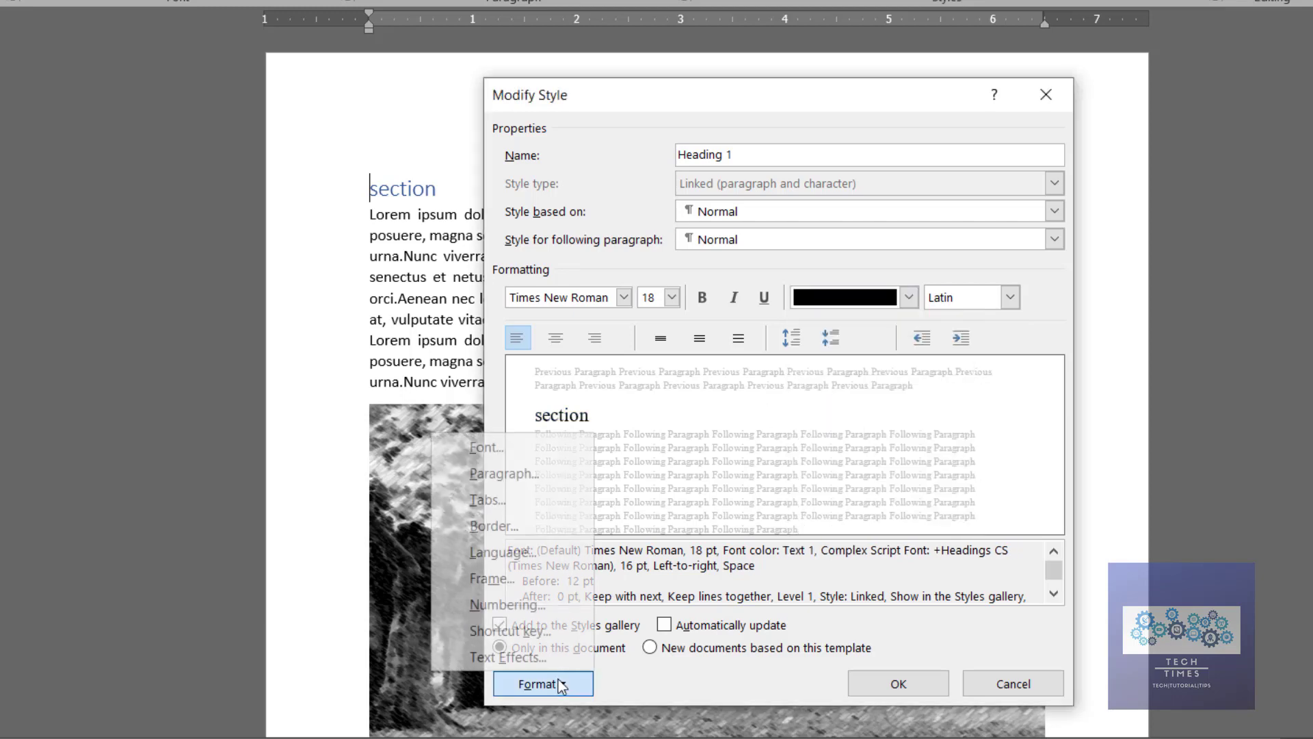
pyautogui.click(496, 450)
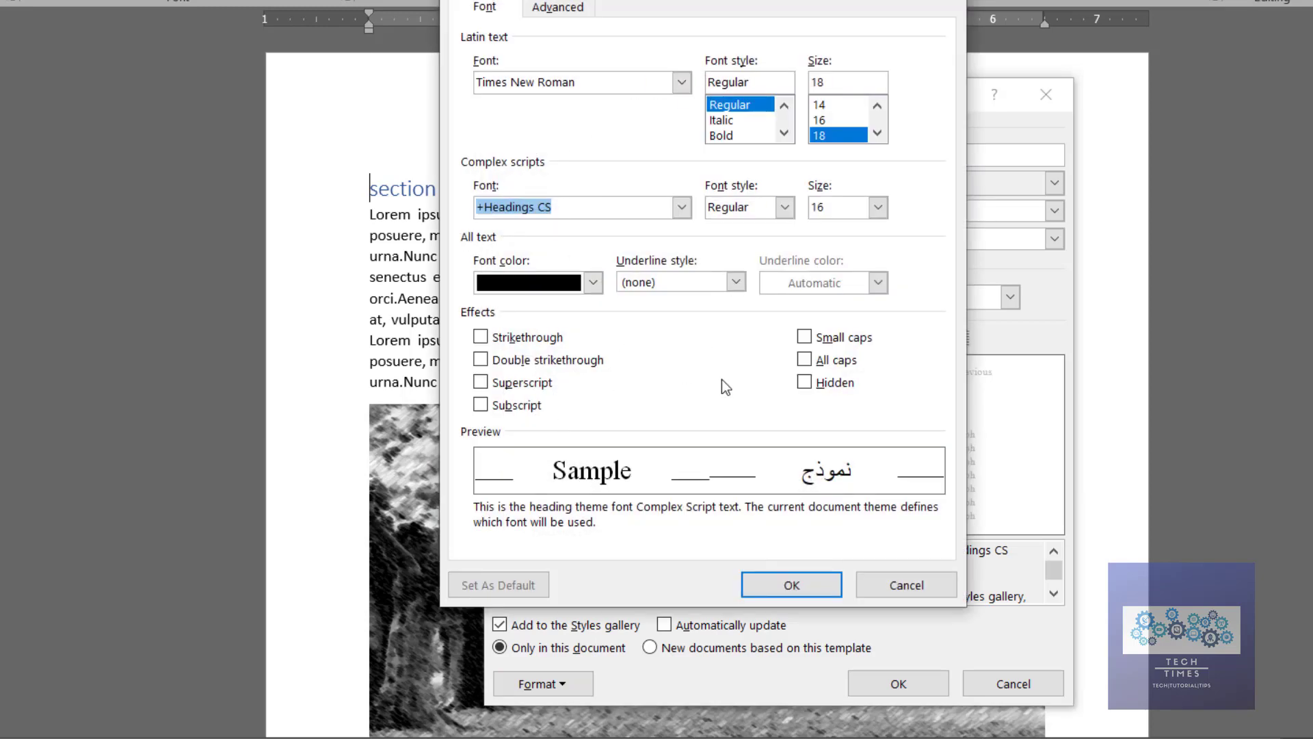
pyautogui.click(805, 361)
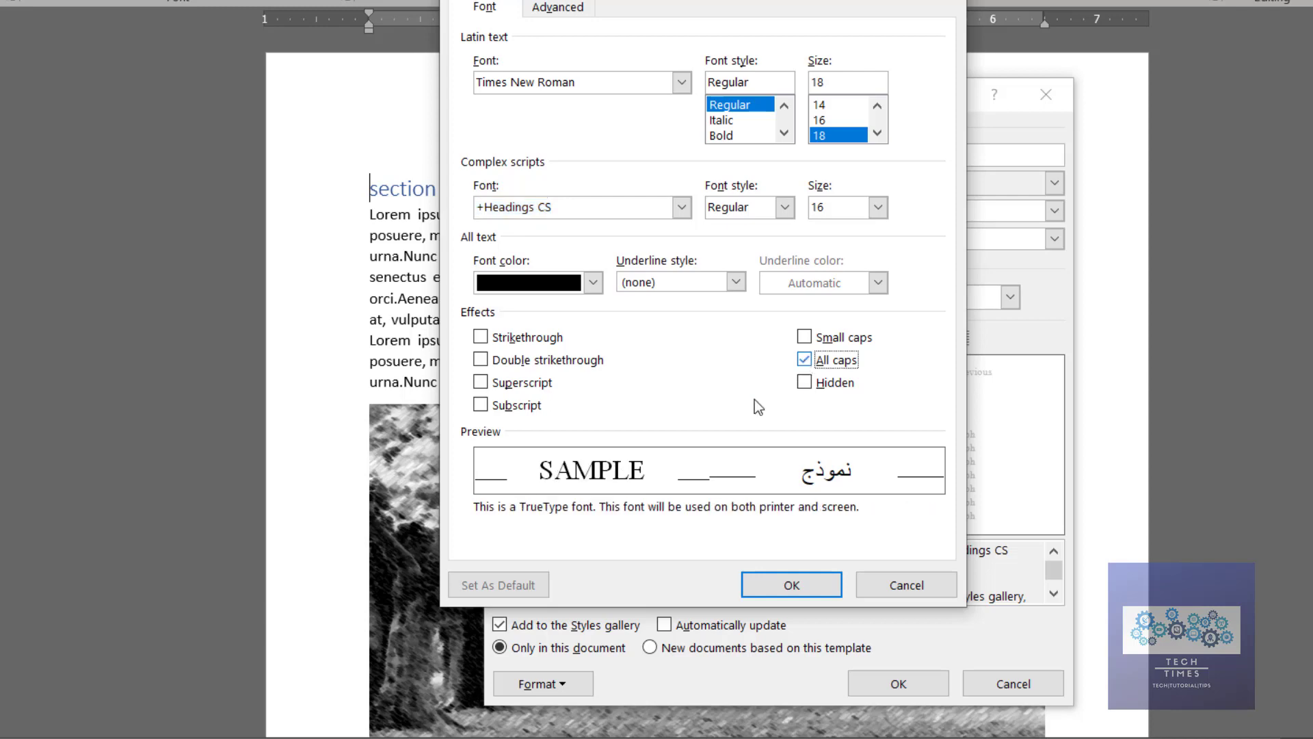
pyautogui.click(791, 586)
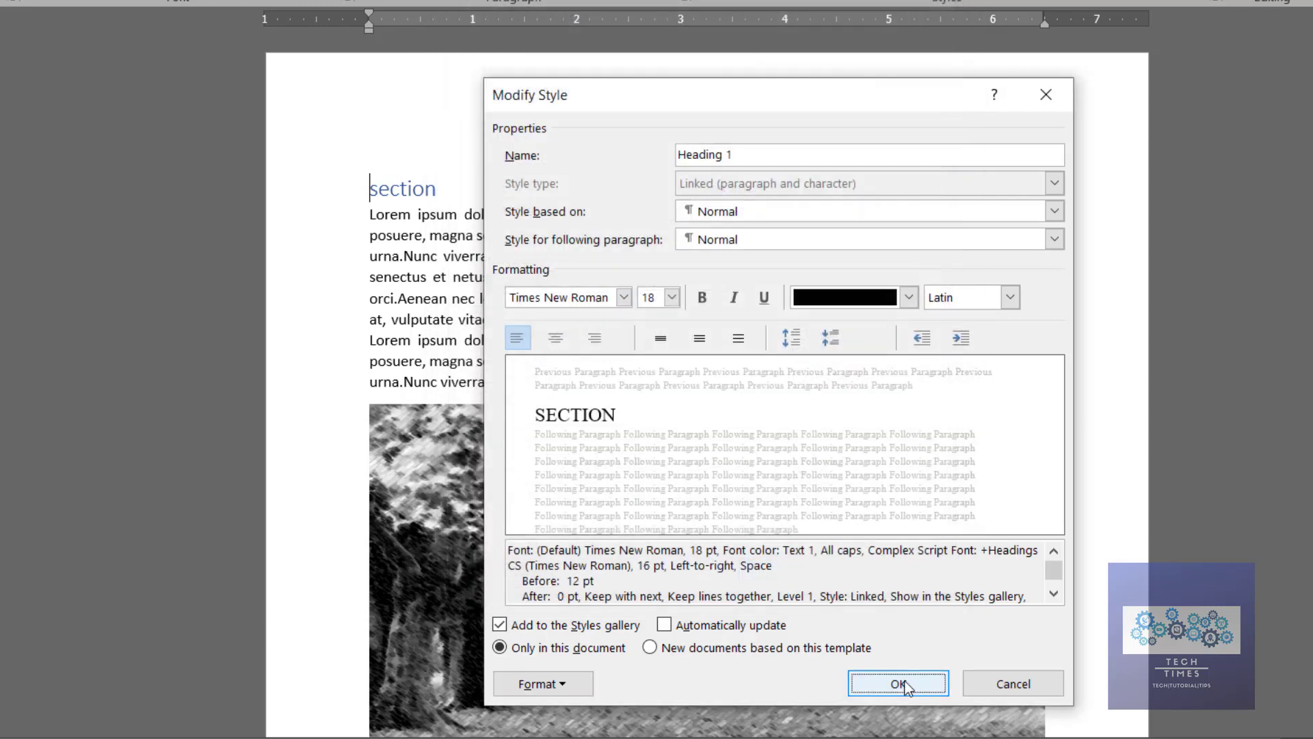
pyautogui.click(898, 684)
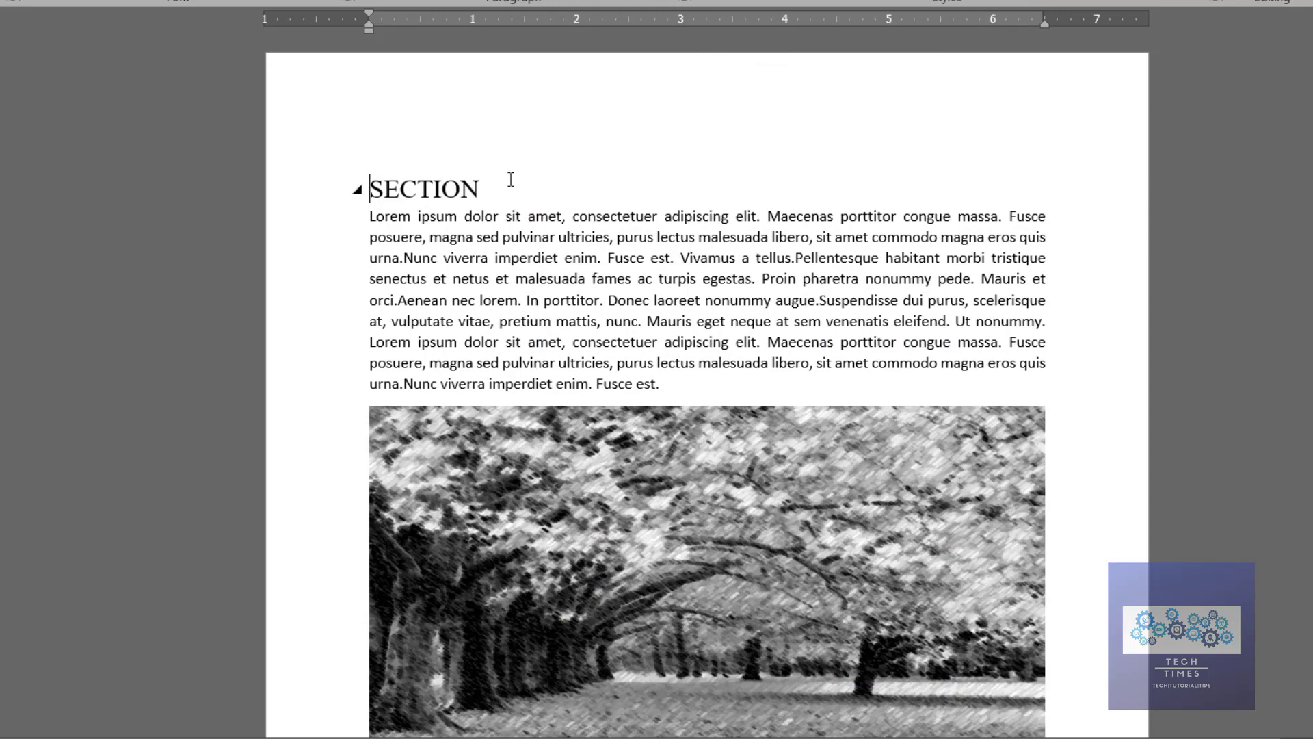
# Apply the Heading 2 style to the 'subsection' line further down the page
pyautogui.scroll(-8, 461, 342)
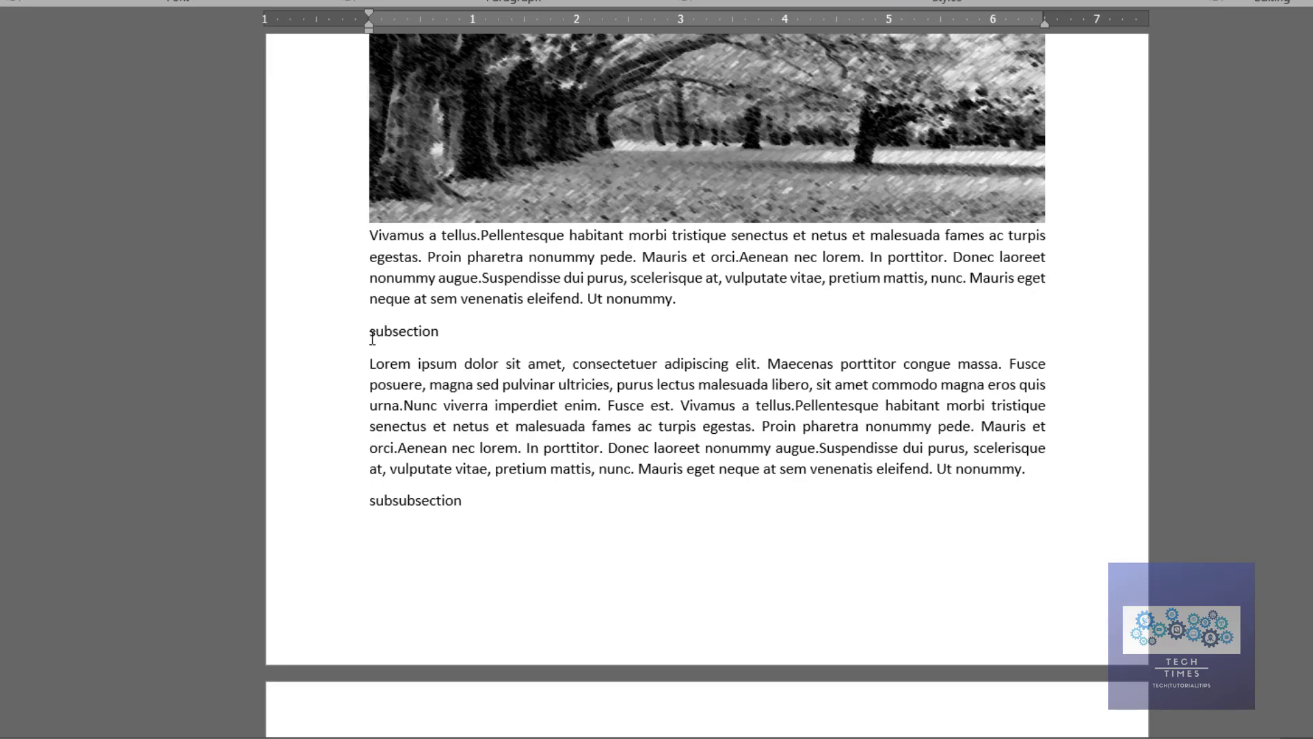
pyautogui.click(368, 333)
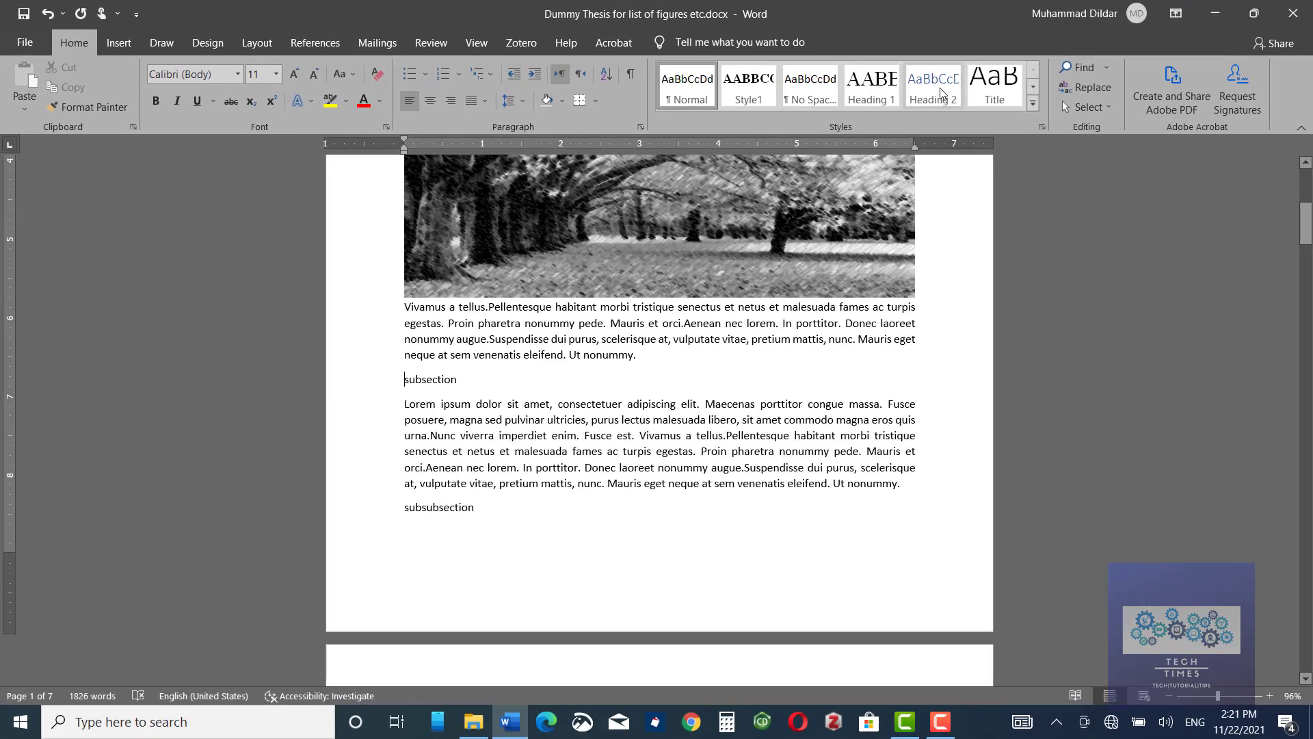
pyautogui.click(942, 93)
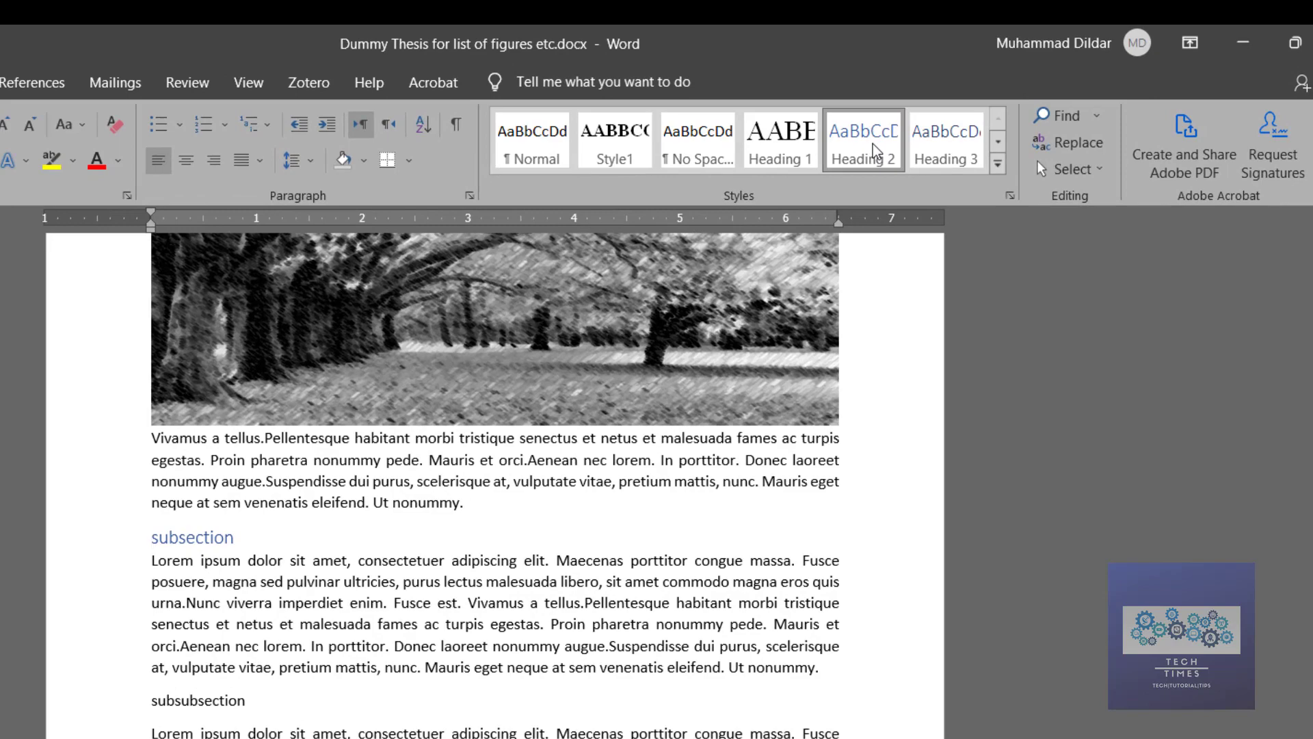
# Set the Heading 2 style's font to Times New Roman, 14 pt, in black
pyautogui.rightClick(873, 144)
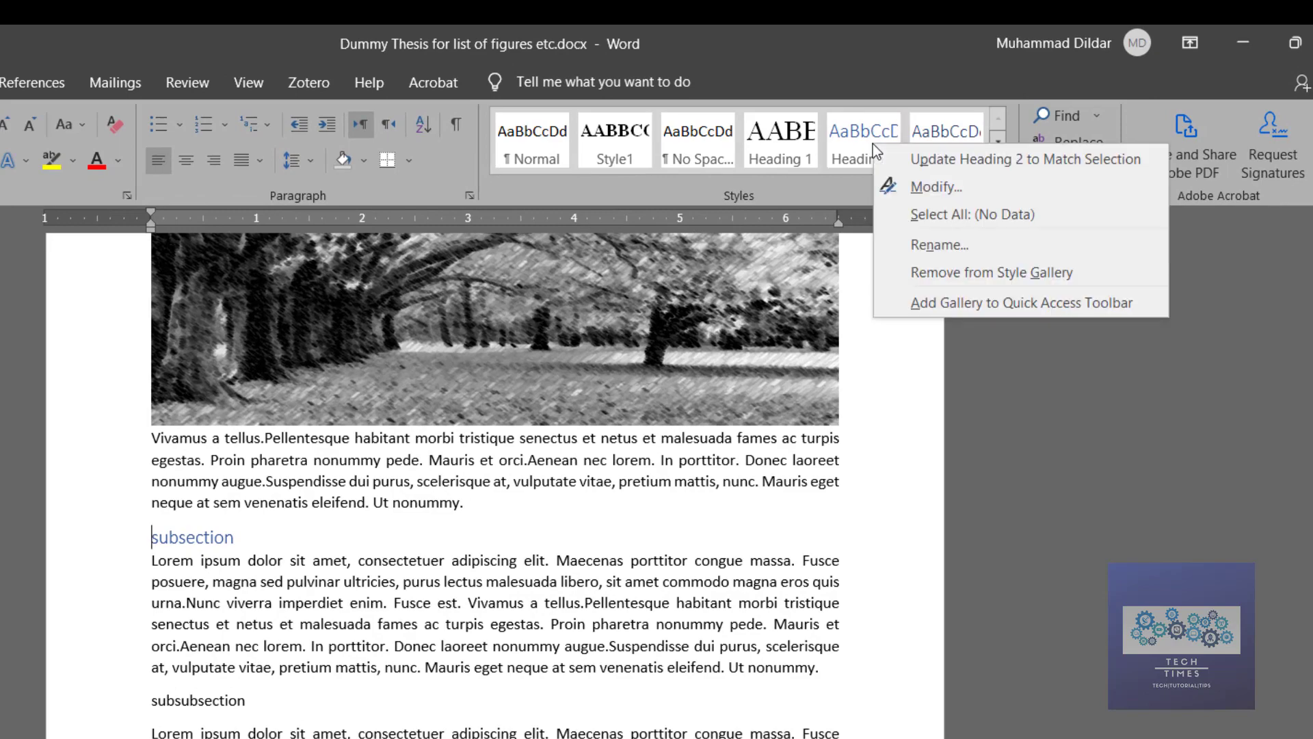
pyautogui.click(909, 194)
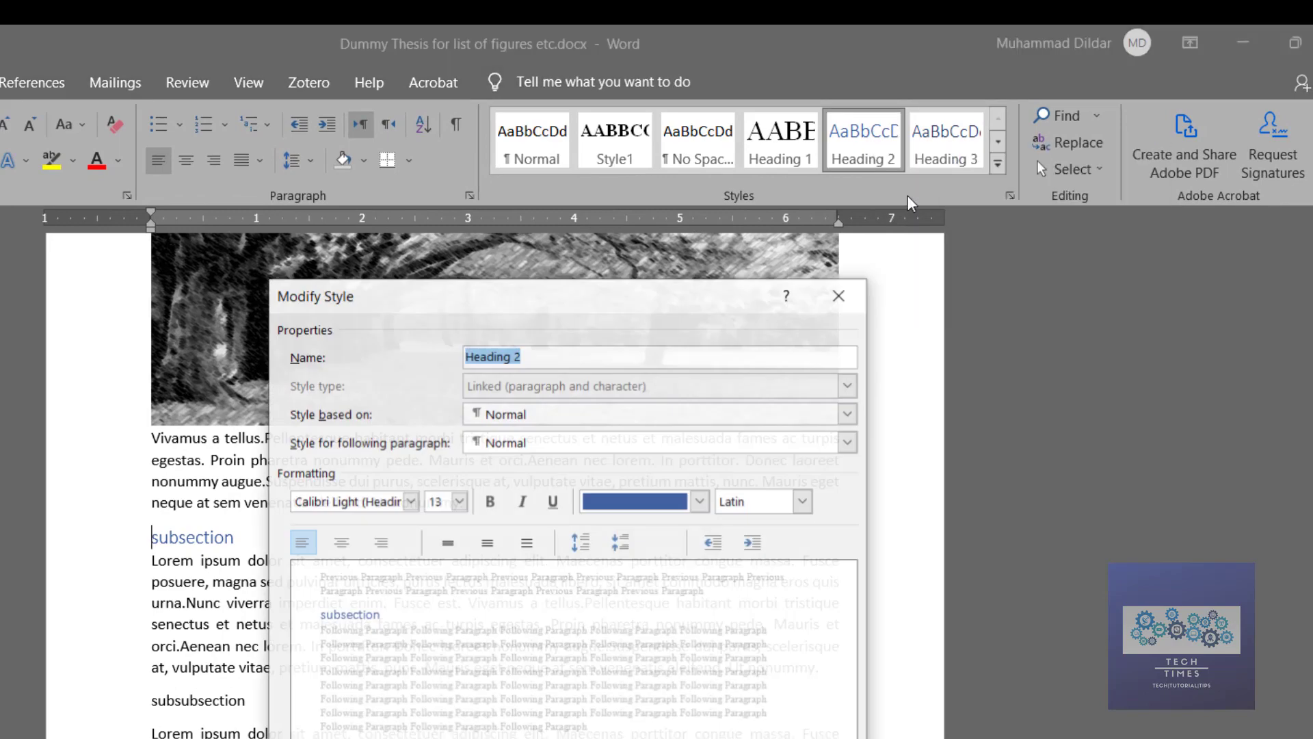
pyautogui.click(410, 501)
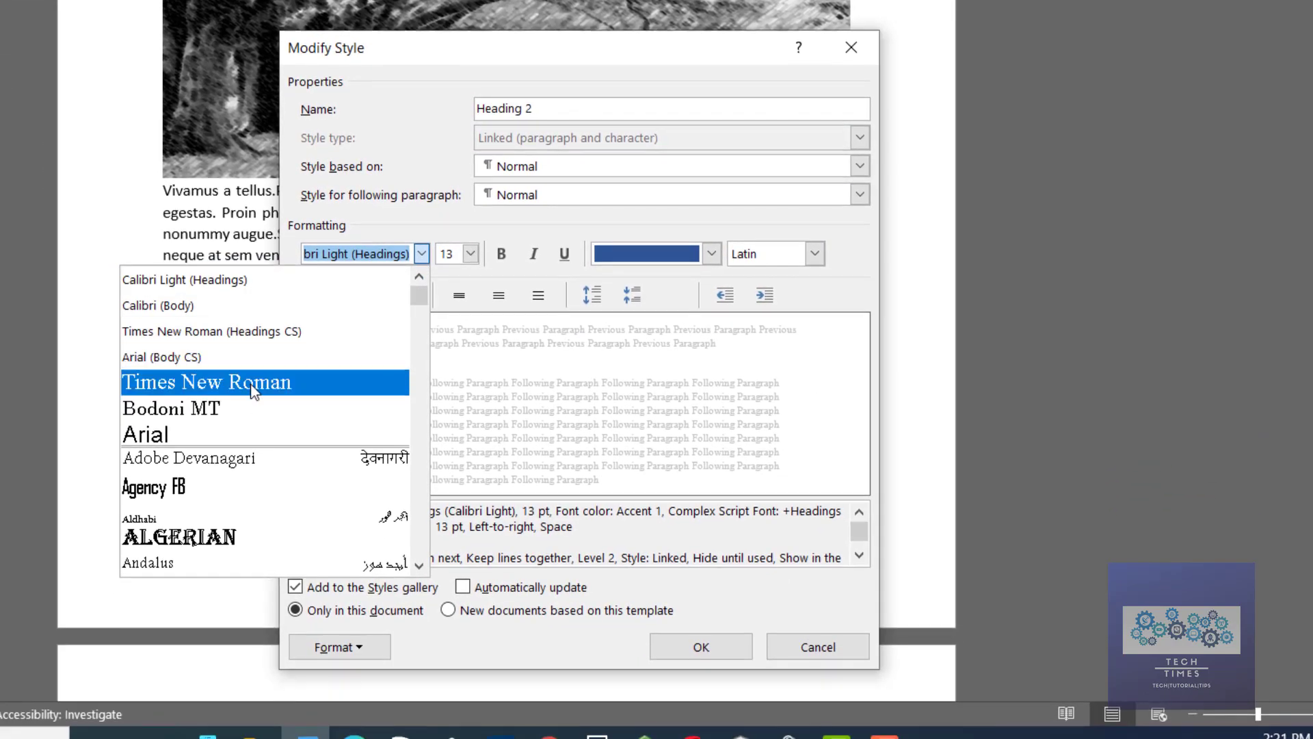
pyautogui.click(253, 390)
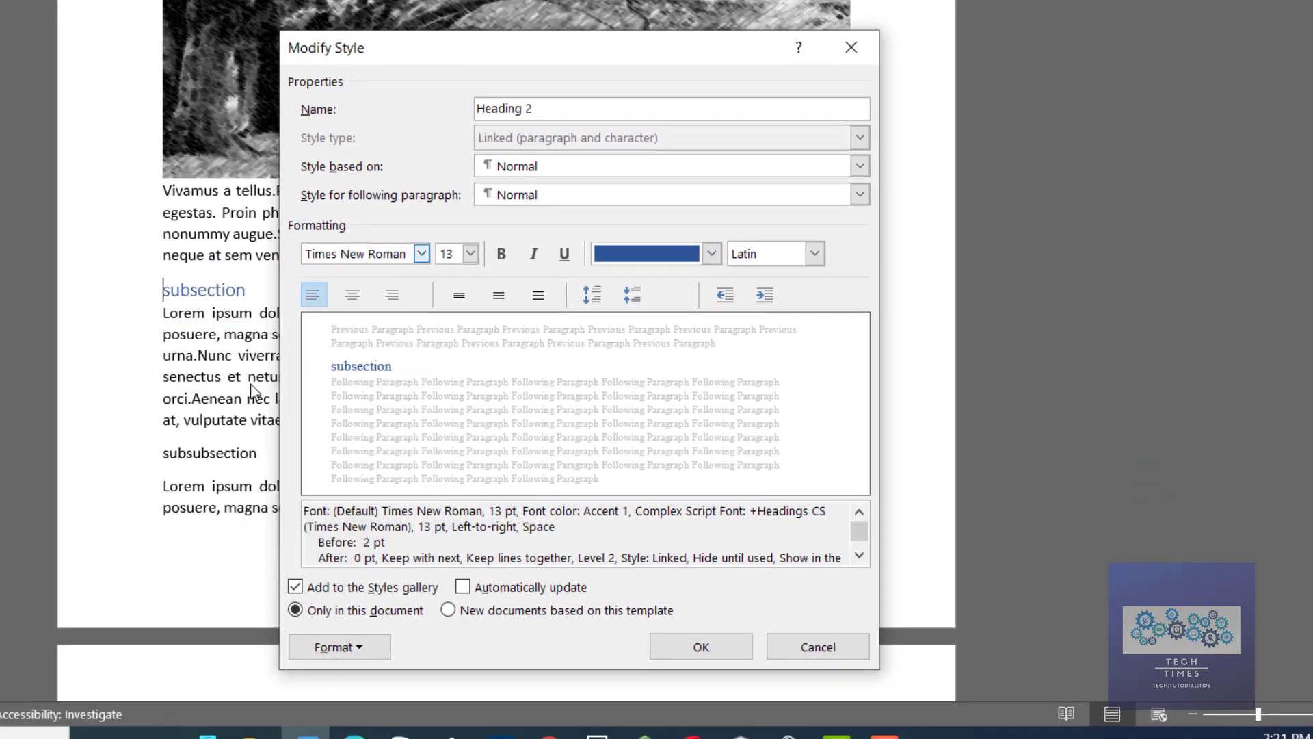
pyautogui.doubleClick(448, 254)
pyautogui.write('14')
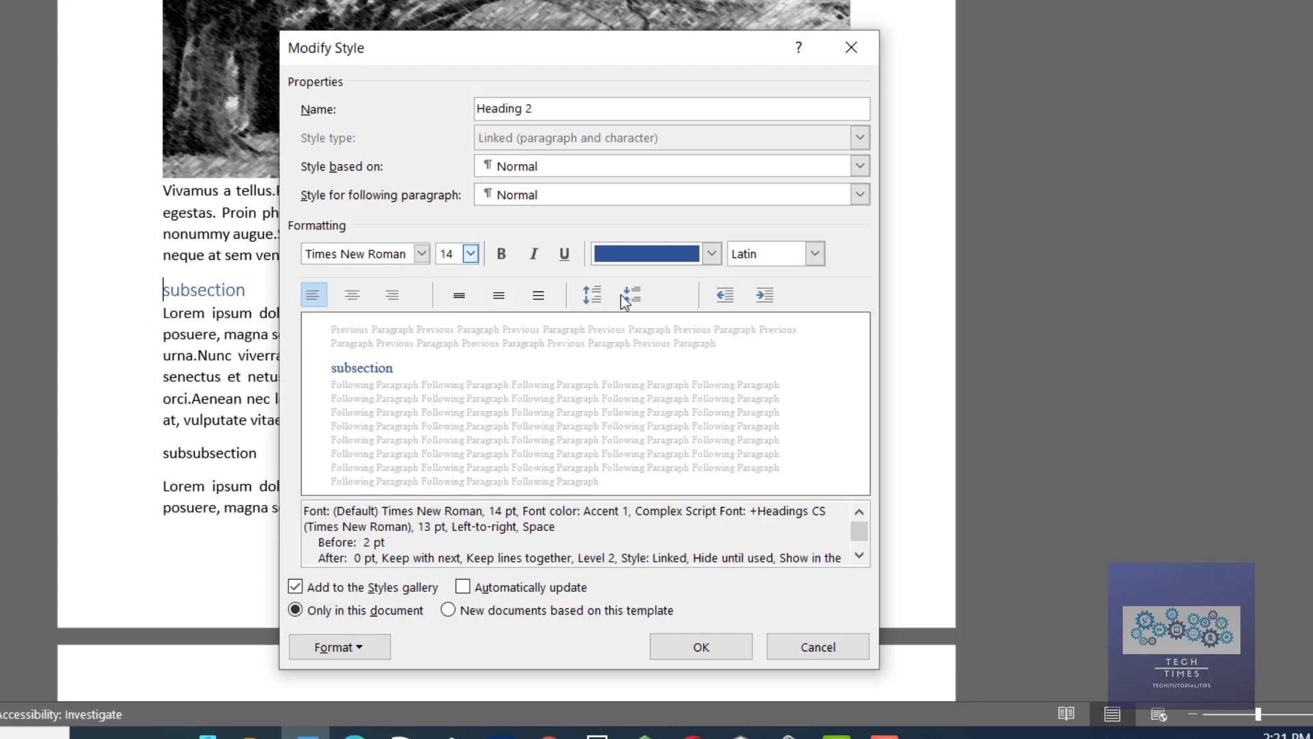
pyautogui.click(712, 254)
pyautogui.click(622, 328)
# Add All caps and automatic updating to Heading 2, then save the style
pyautogui.click(339, 647)
pyautogui.click(292, 410)
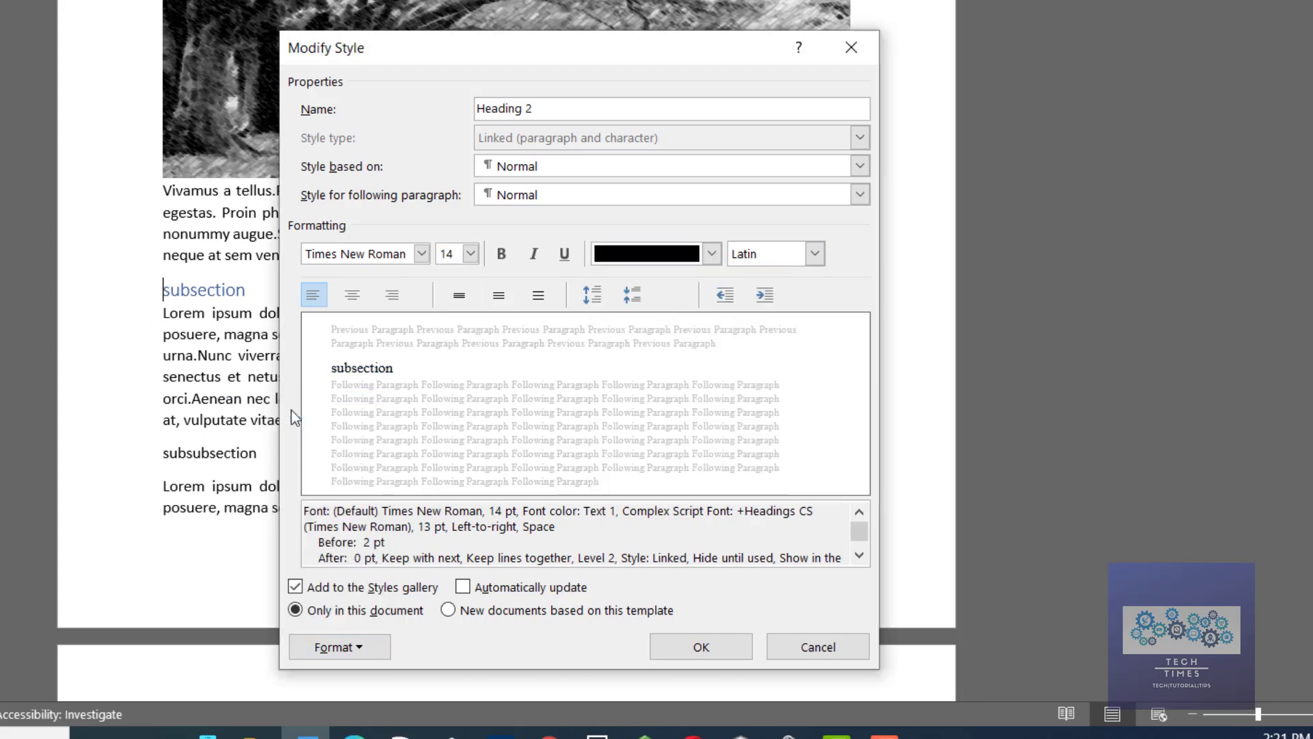
pyautogui.click(606, 318)
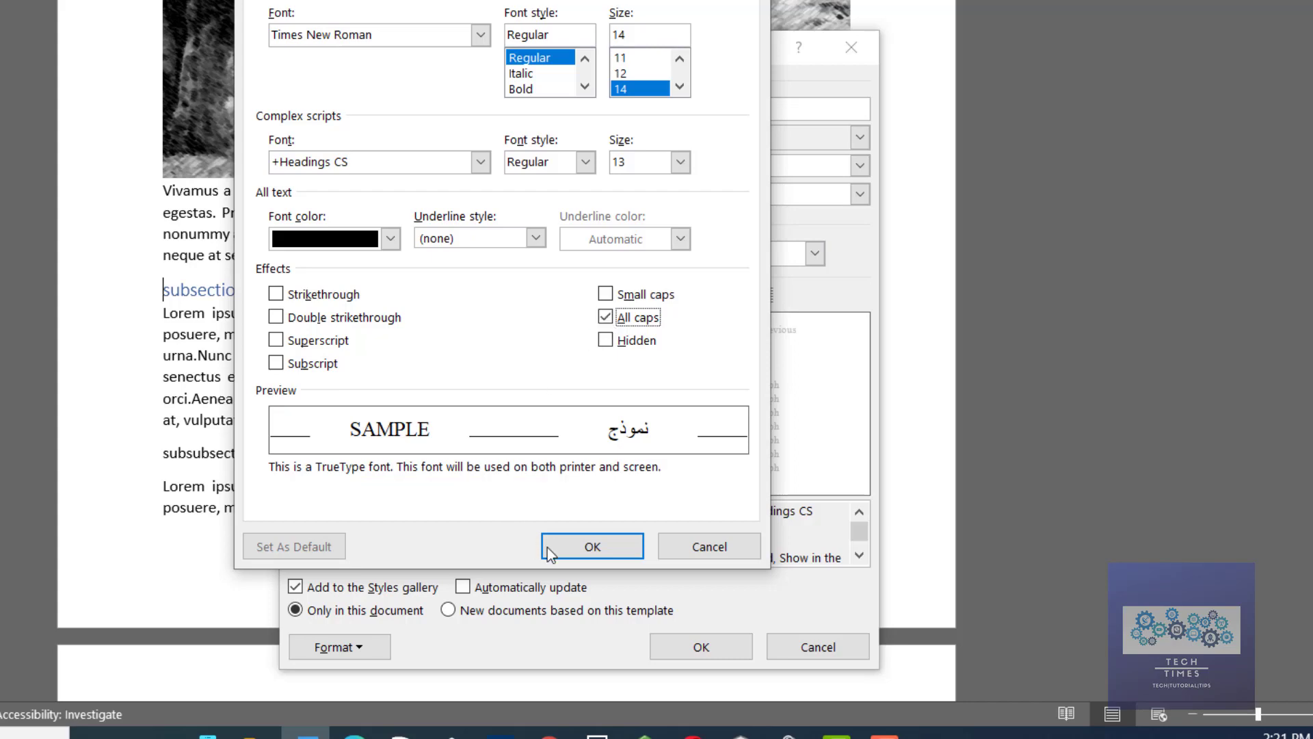
pyautogui.click(592, 551)
pyautogui.click(463, 587)
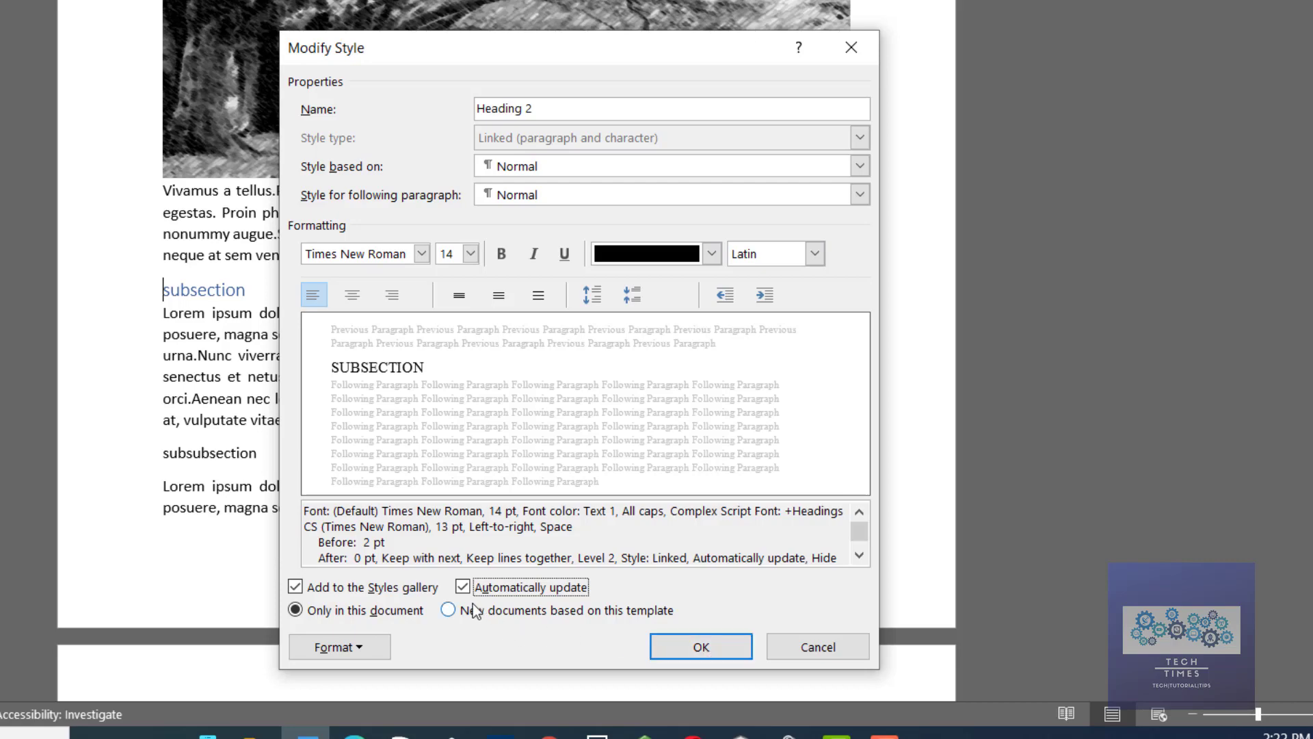
pyautogui.click(699, 646)
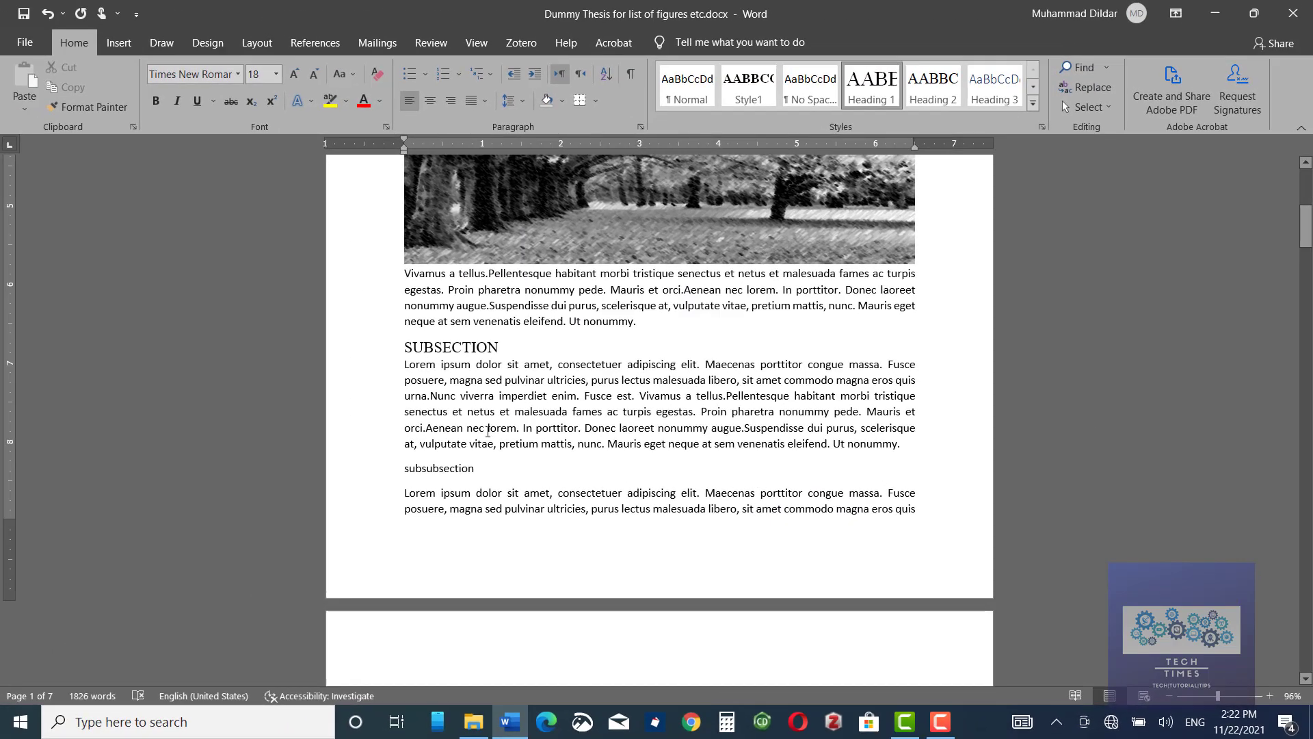
pyautogui.click(338, 452)
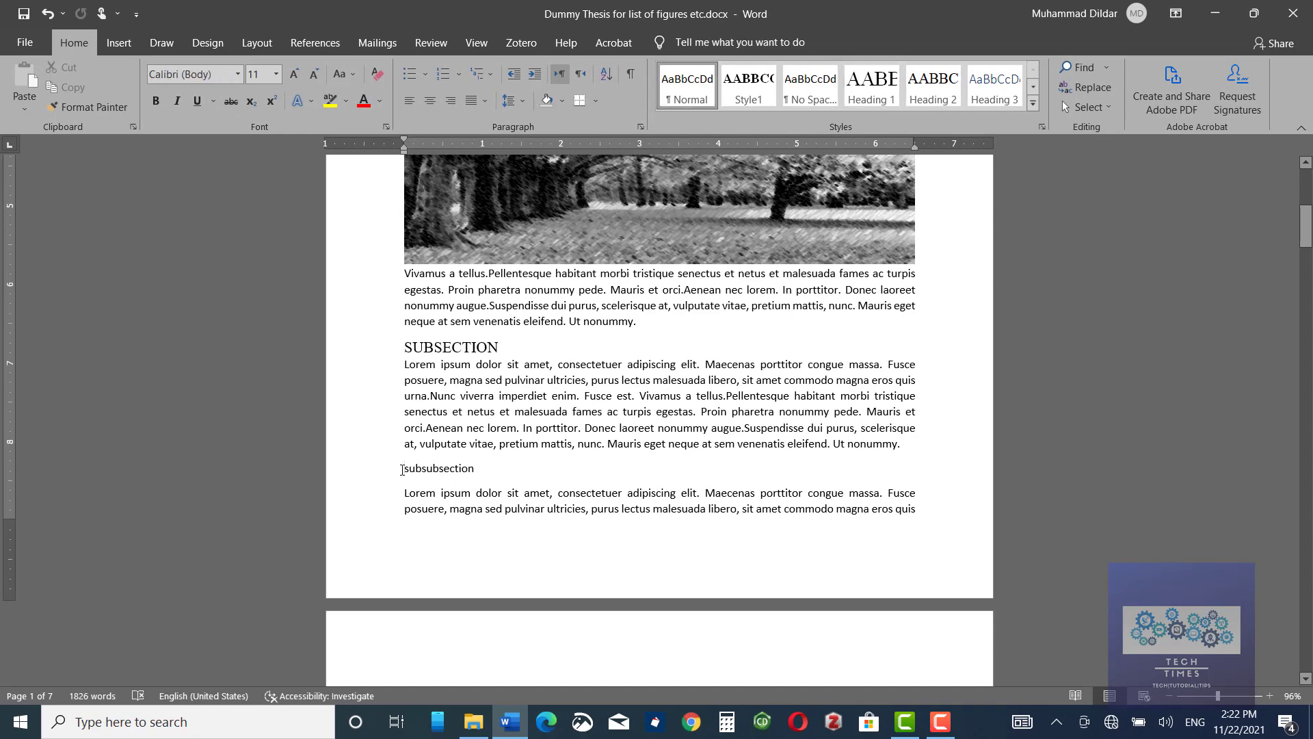
# Make 'subsubsection' a Heading 3 and set Heading 3 to Times New Roman with a new colour
pyautogui.click(997, 89)
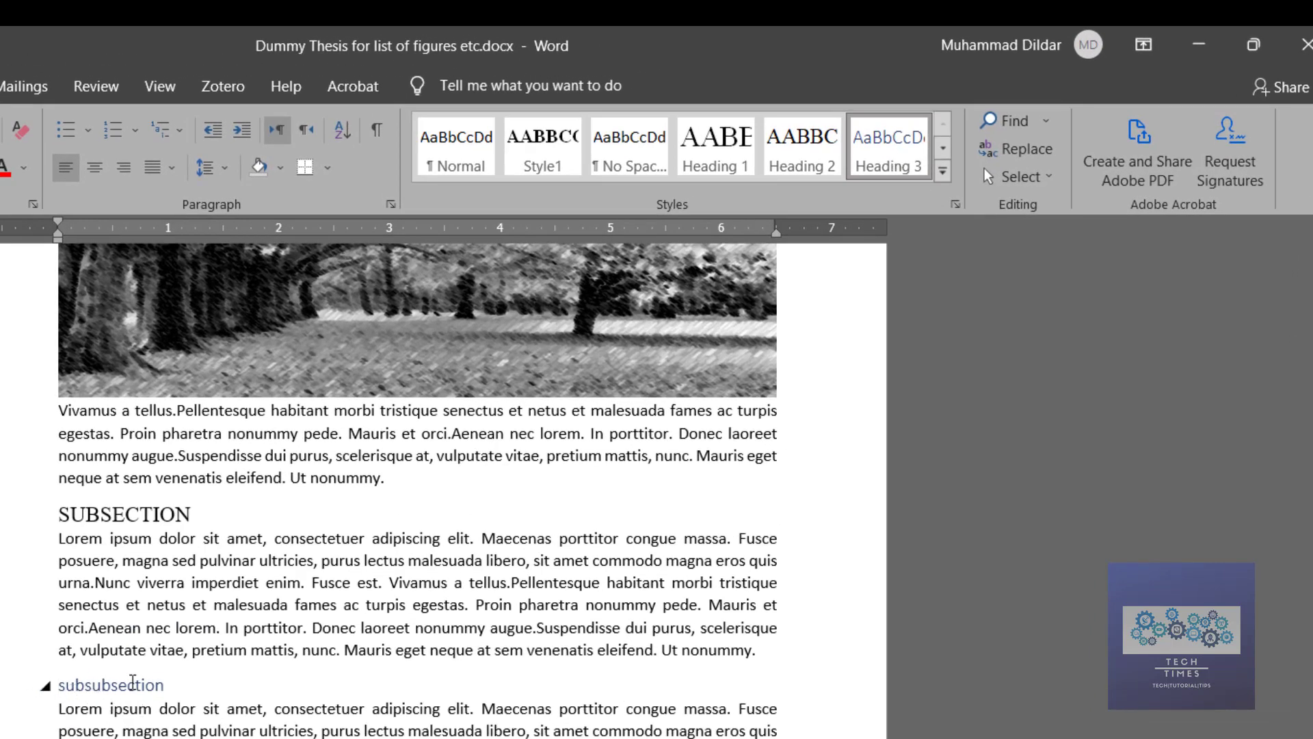
pyautogui.rightClick(888, 164)
pyautogui.click(917, 198)
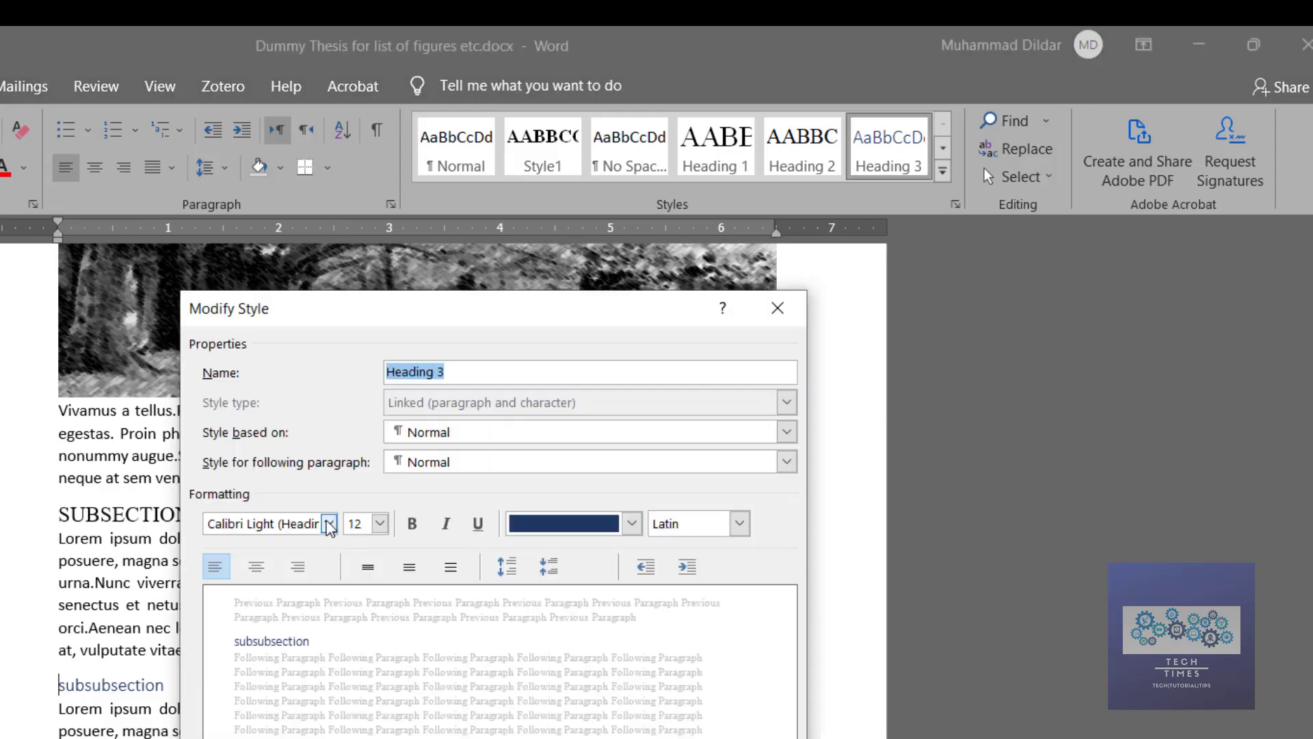
pyautogui.click(329, 525)
pyautogui.click(171, 656)
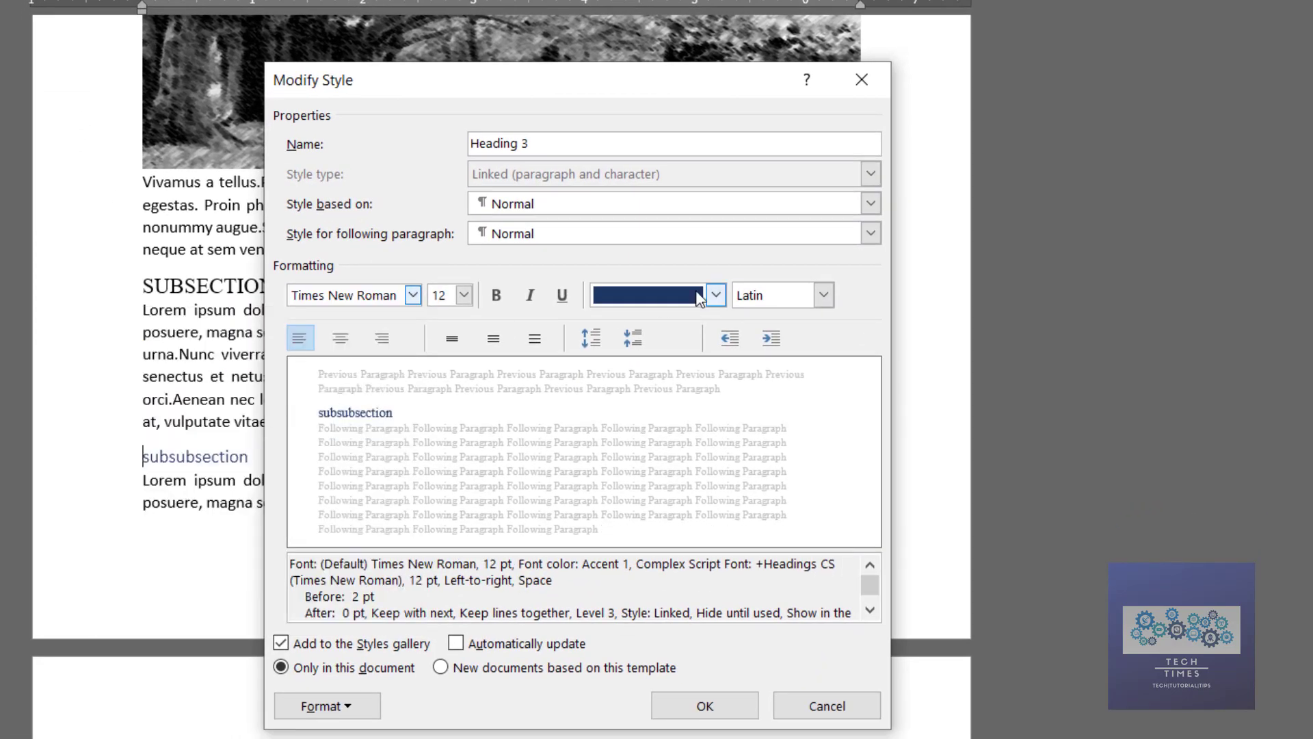
pyautogui.click(715, 295)
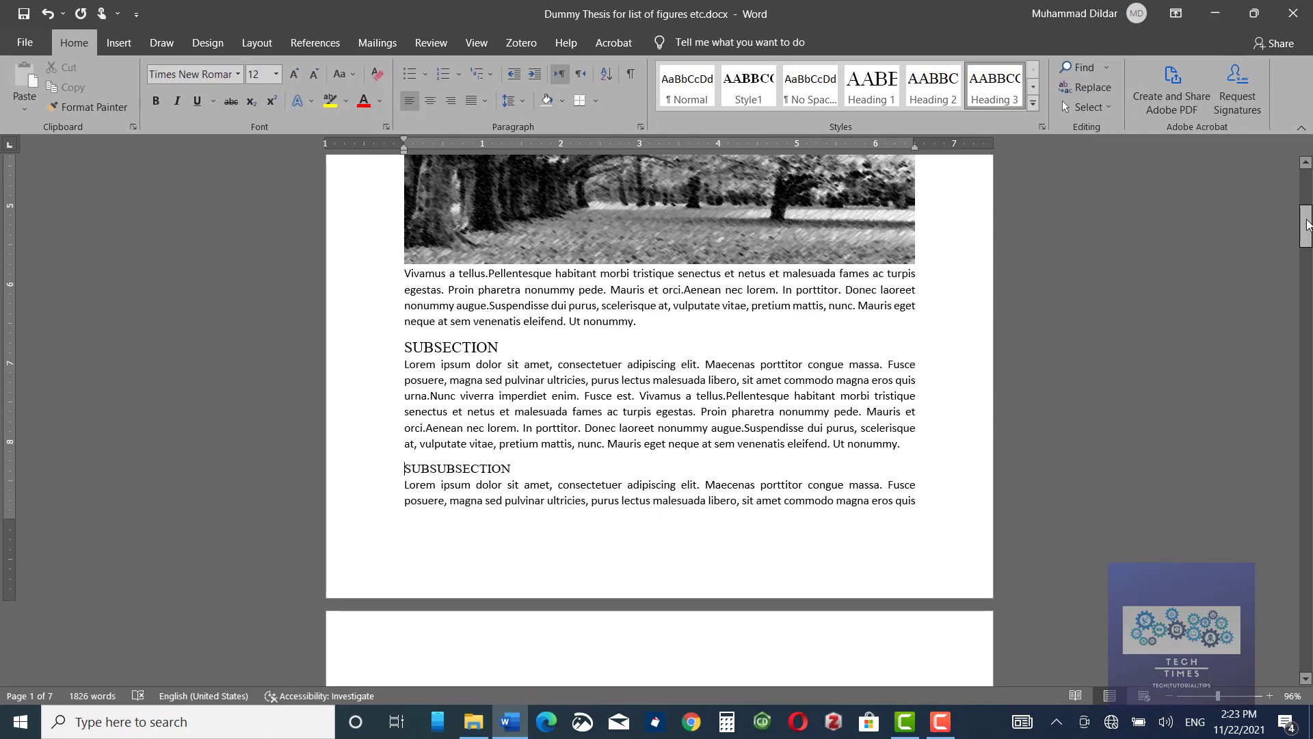
# Apply Heading 1, 2 and 3 to the next section, subsection and subsubsection lines
pyautogui.moveTo(1307, 225); pyautogui.dragTo(1307, 301)
pyautogui.click(406, 382)
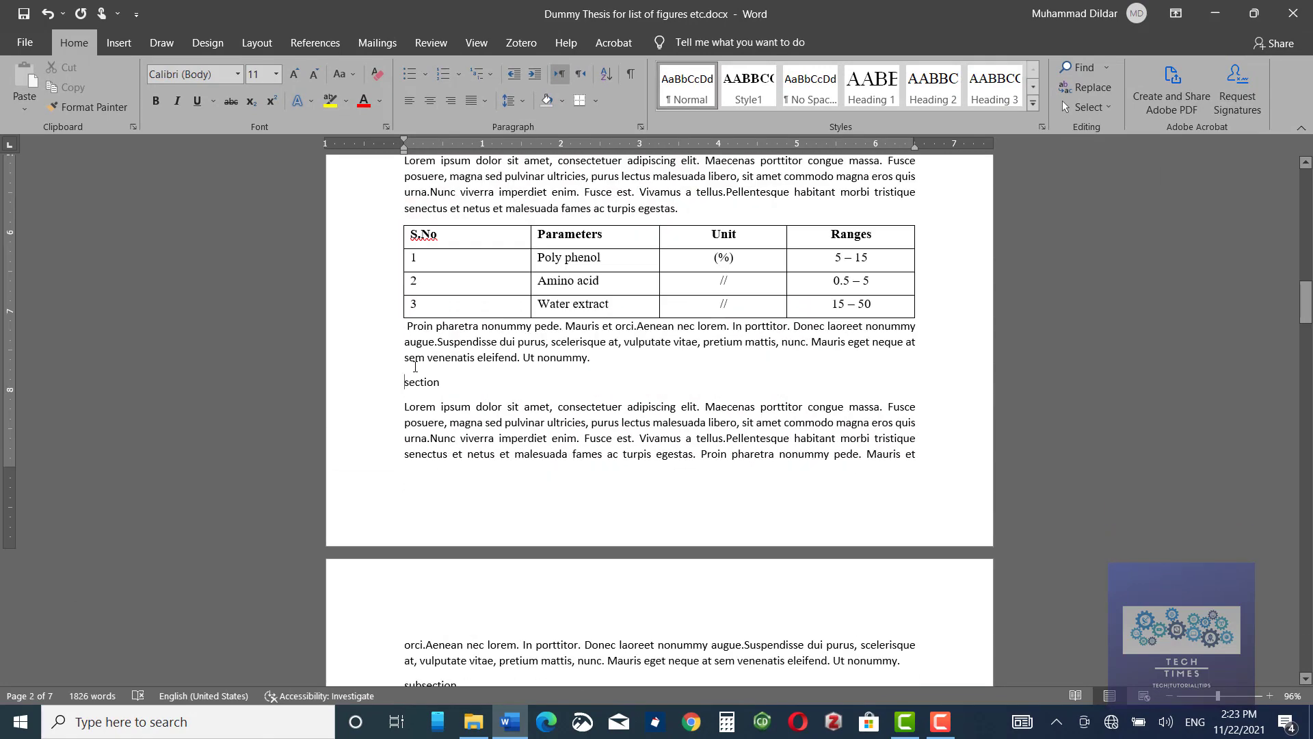
pyautogui.click(868, 97)
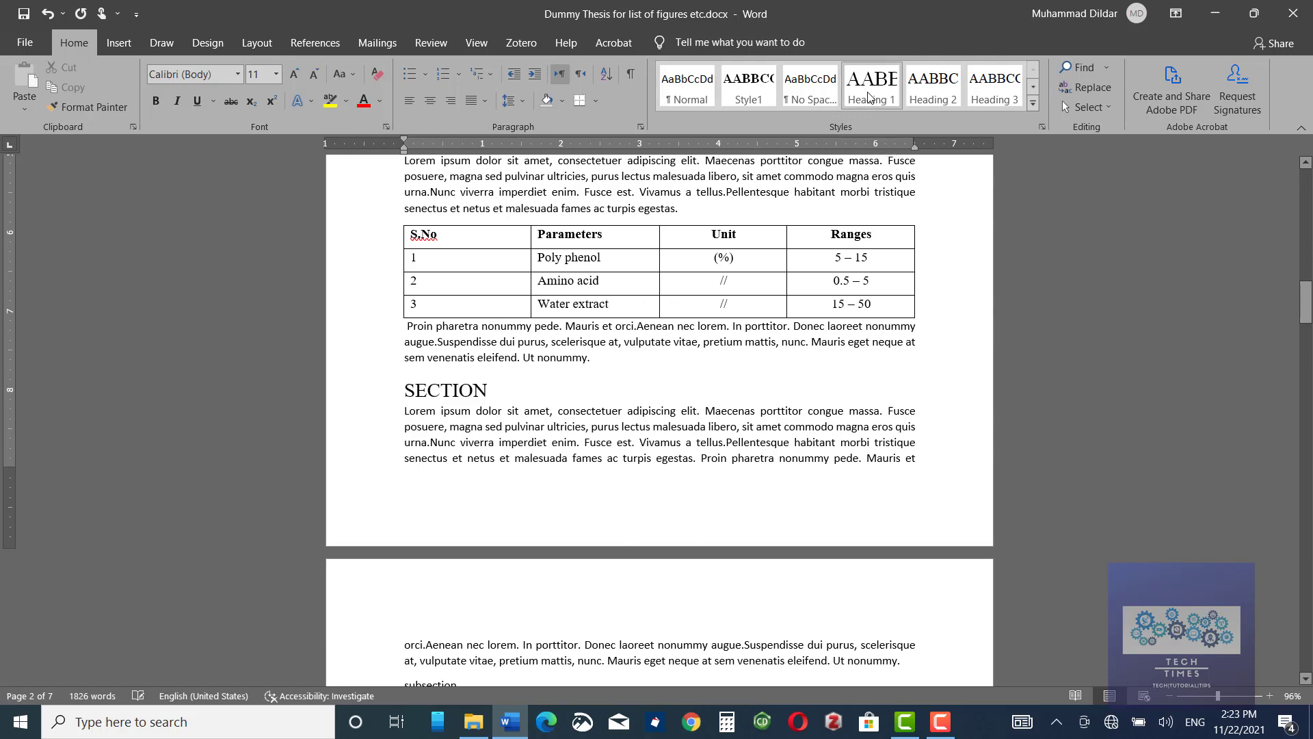
pyautogui.moveTo(1305, 300); pyautogui.dragTo(1305, 326)
pyautogui.click(405, 376)
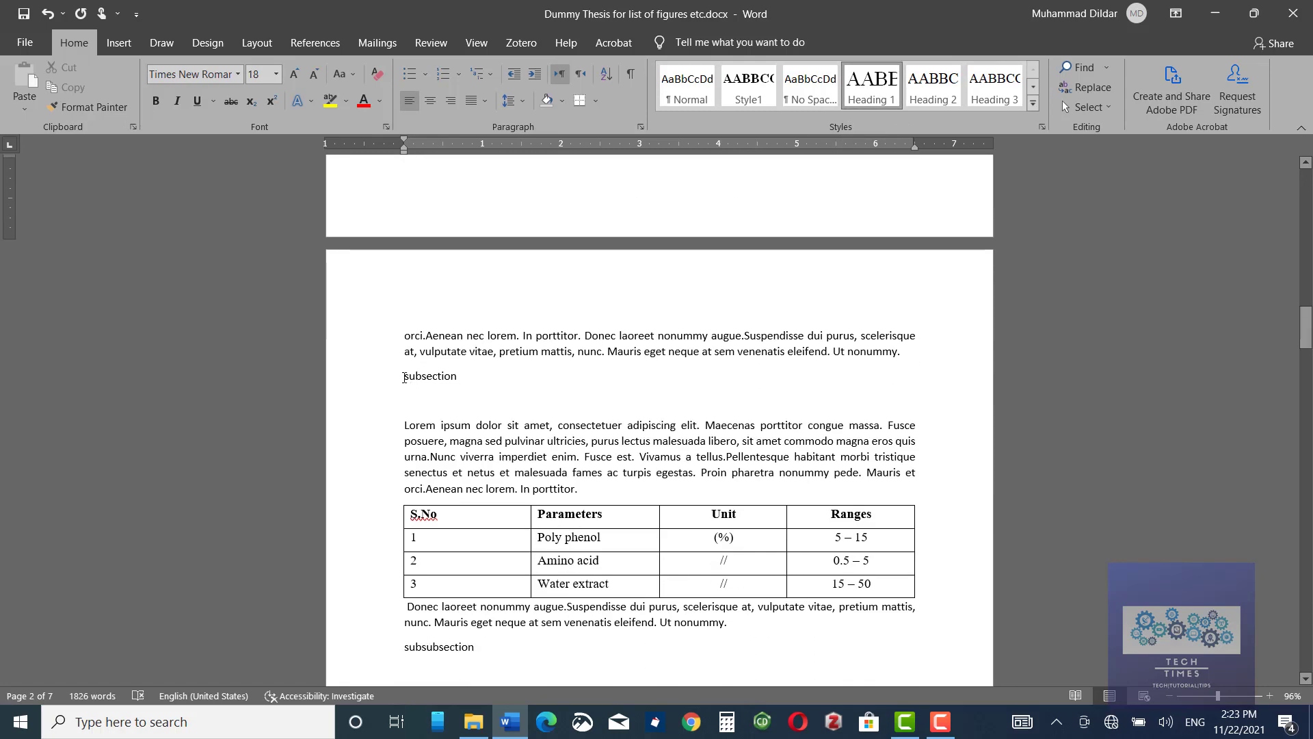
pyautogui.click(933, 86)
pyautogui.scroll(-6, 1292, 330)
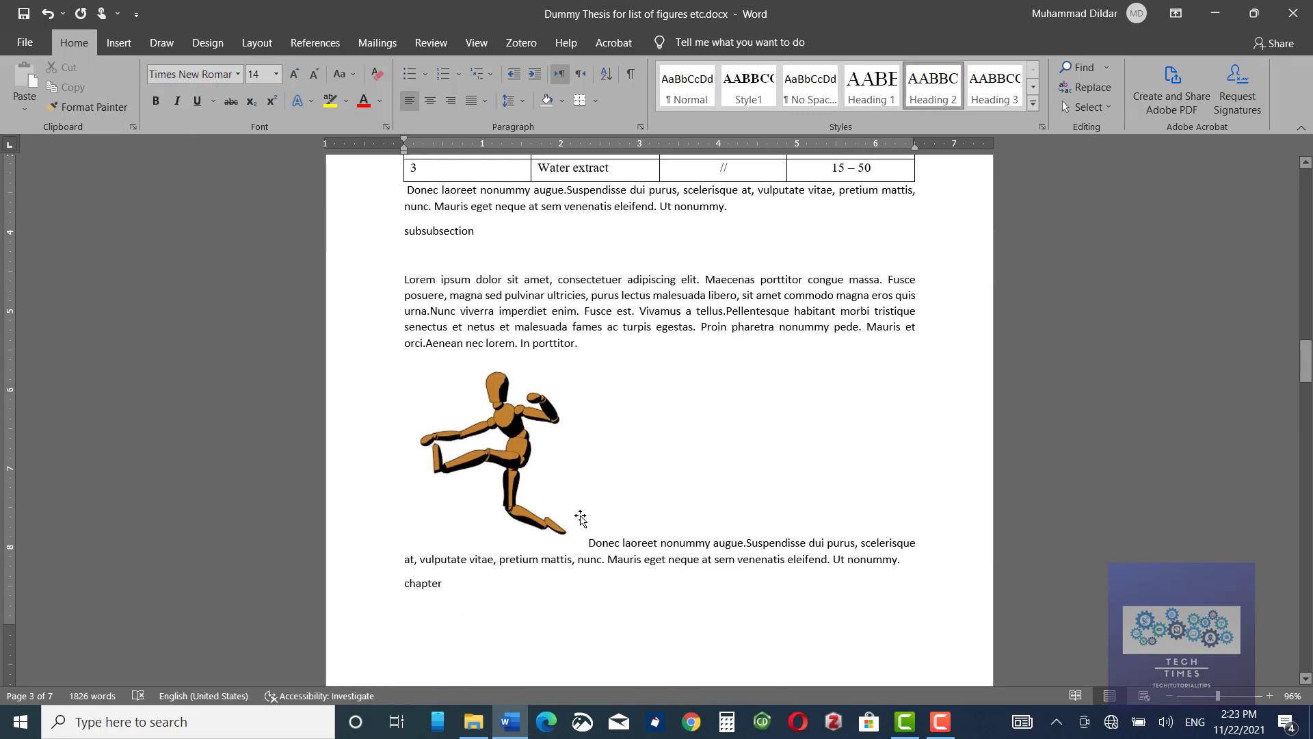
pyautogui.click(405, 231)
pyautogui.click(993, 88)
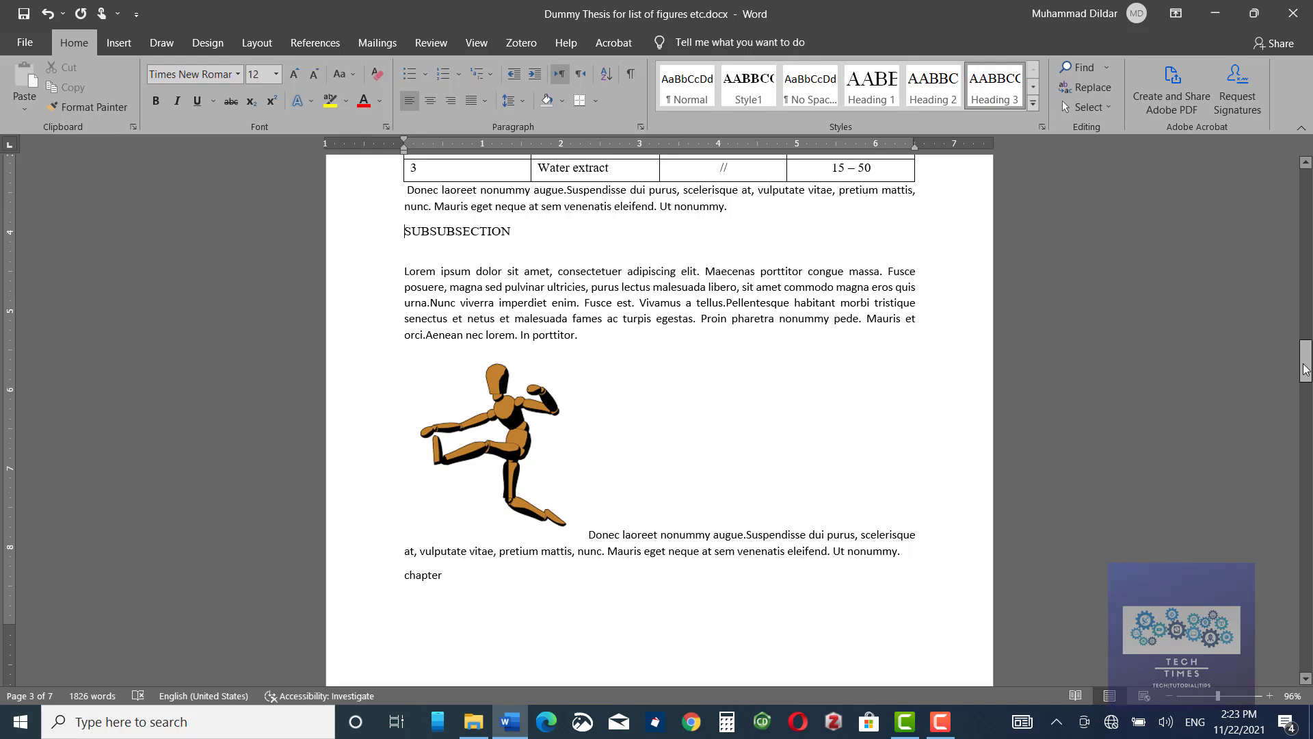
pyautogui.moveTo(1305, 369); pyautogui.dragTo(1302, 197)
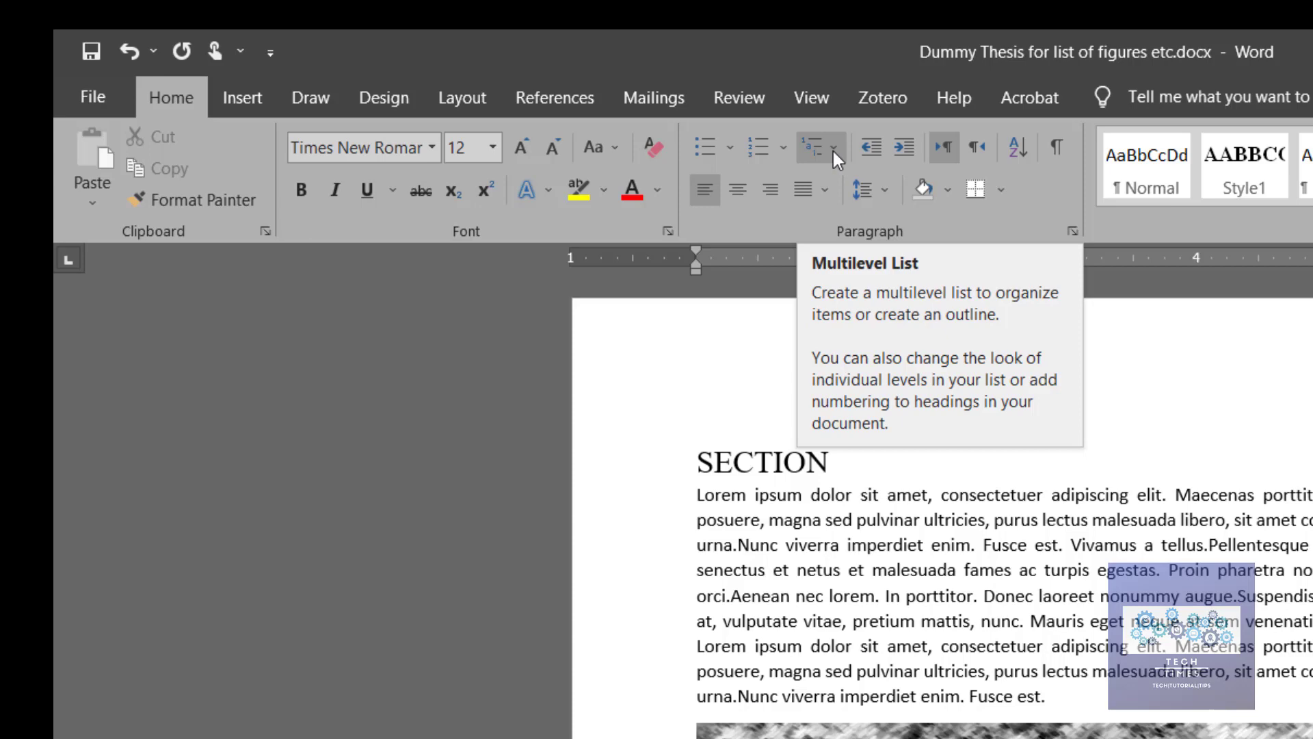
# Number the headings with the '1 Heading 1 / 1.1 Heading 2 / 1.1.1 Heading 3' multilevel list
pyautogui.click(833, 150)
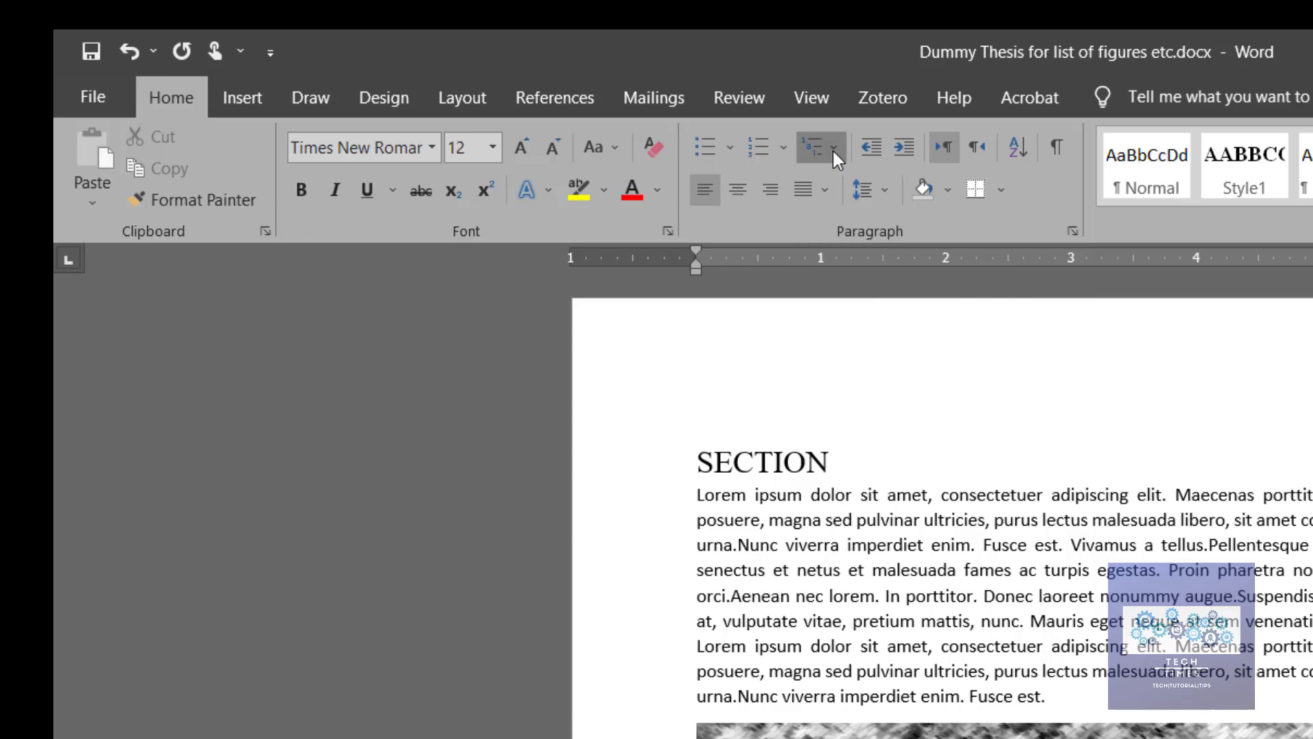
pyautogui.moveTo(1063, 517)
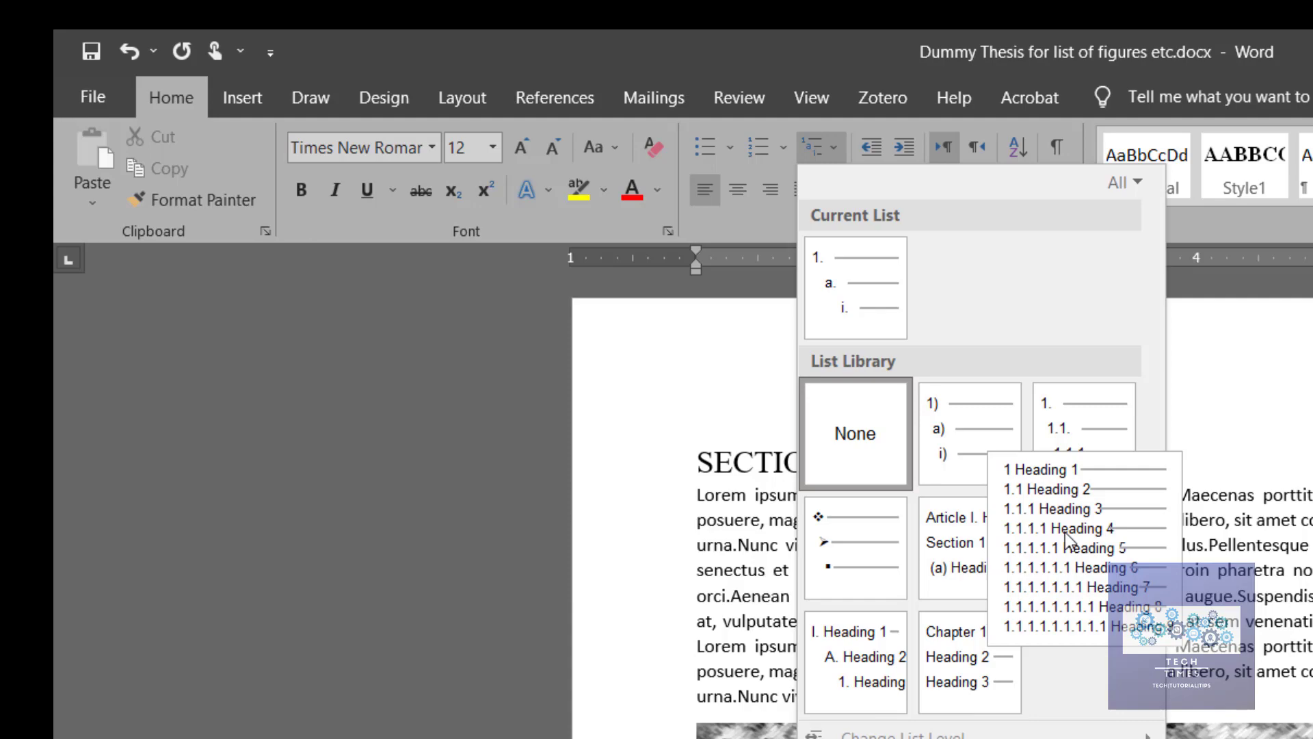
pyautogui.click(1064, 533)
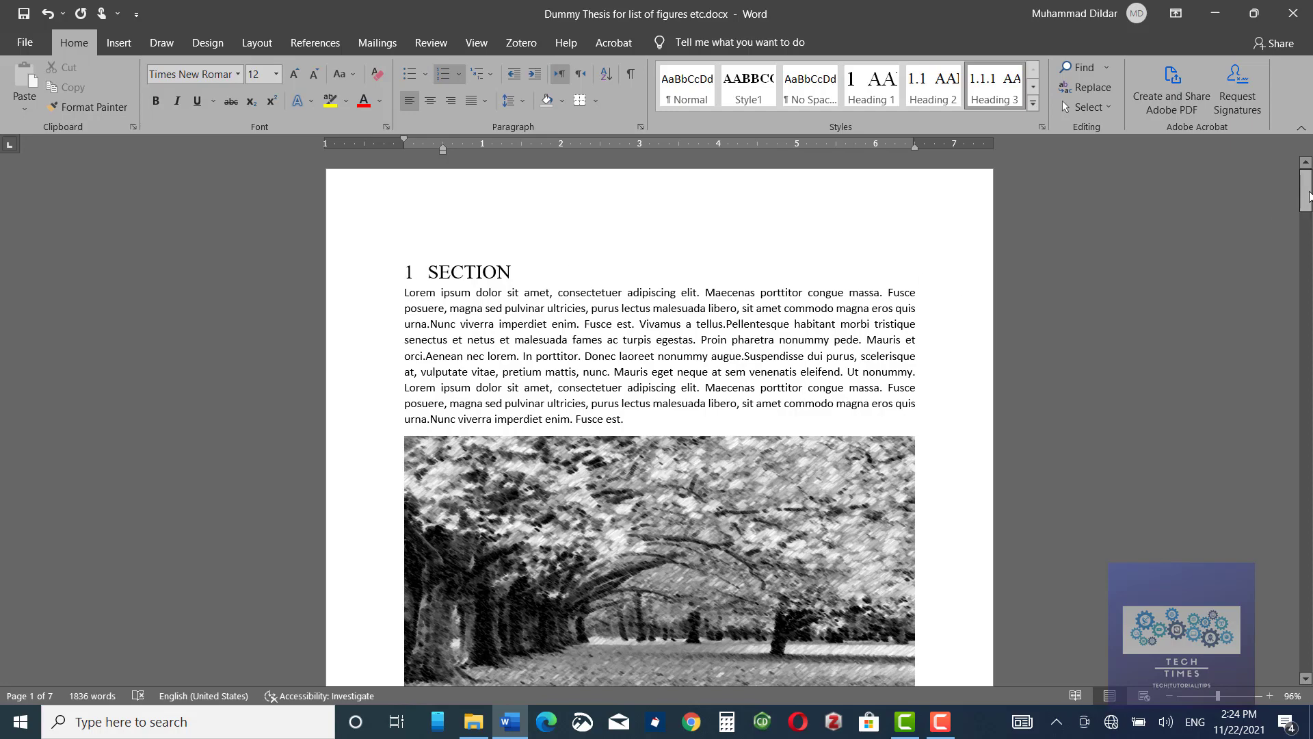
pyautogui.moveTo(1302, 198); pyautogui.dragTo(1302, 236)
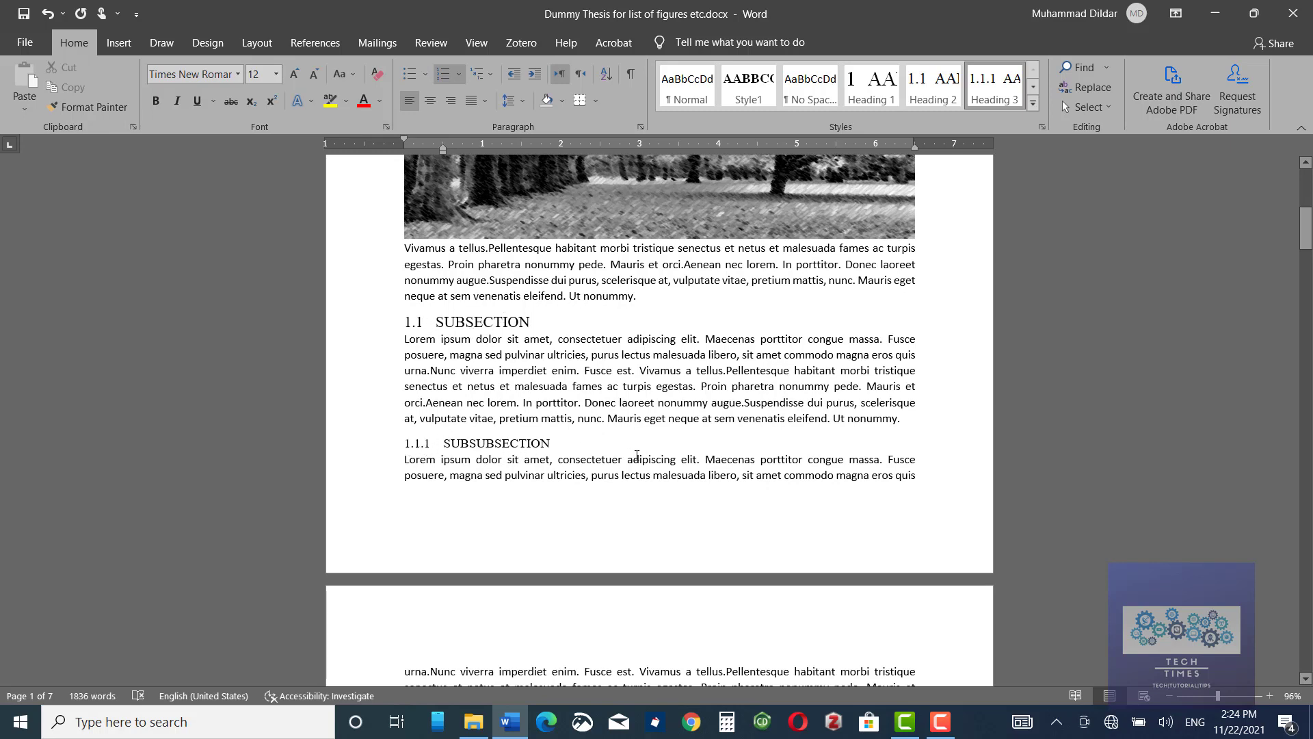
# Insert a 'TABLE OF CONTENT' title line above the 1 SECTION heading
pyautogui.moveTo(1309, 241); pyautogui.dragTo(1306, 349)
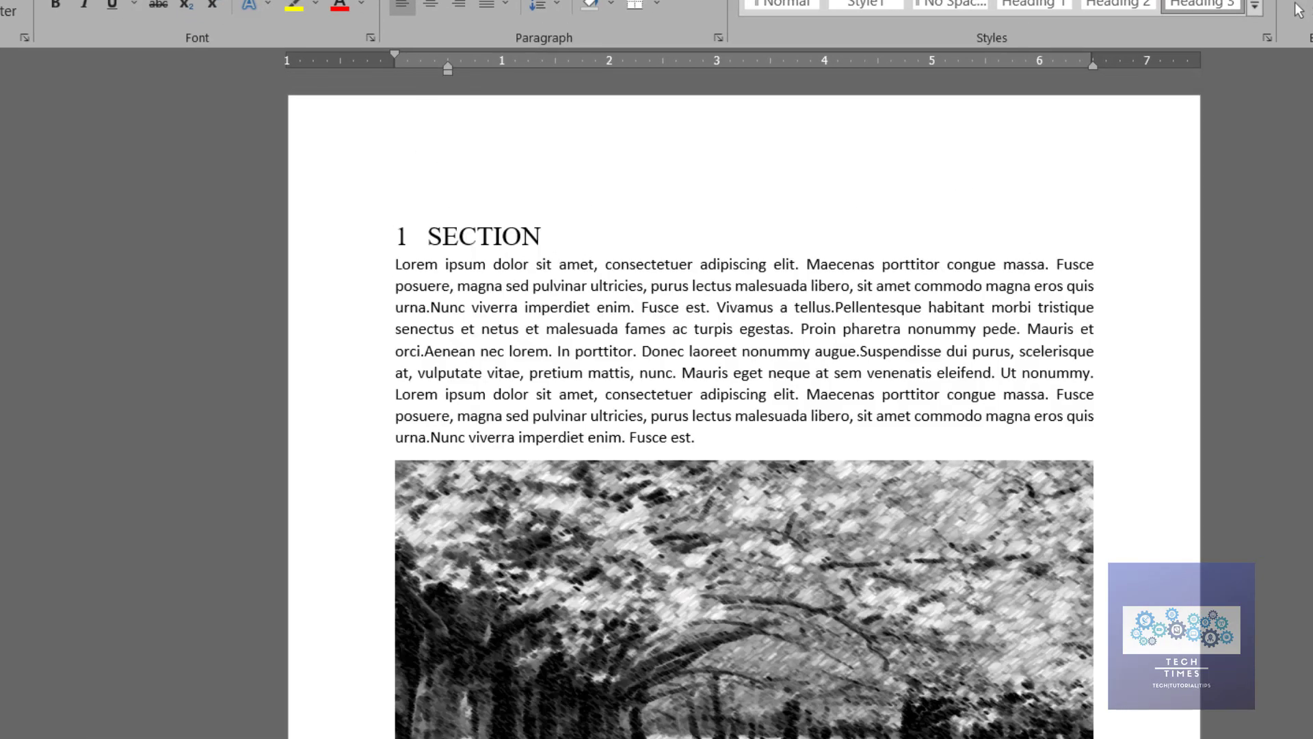
pyautogui.click(424, 176)
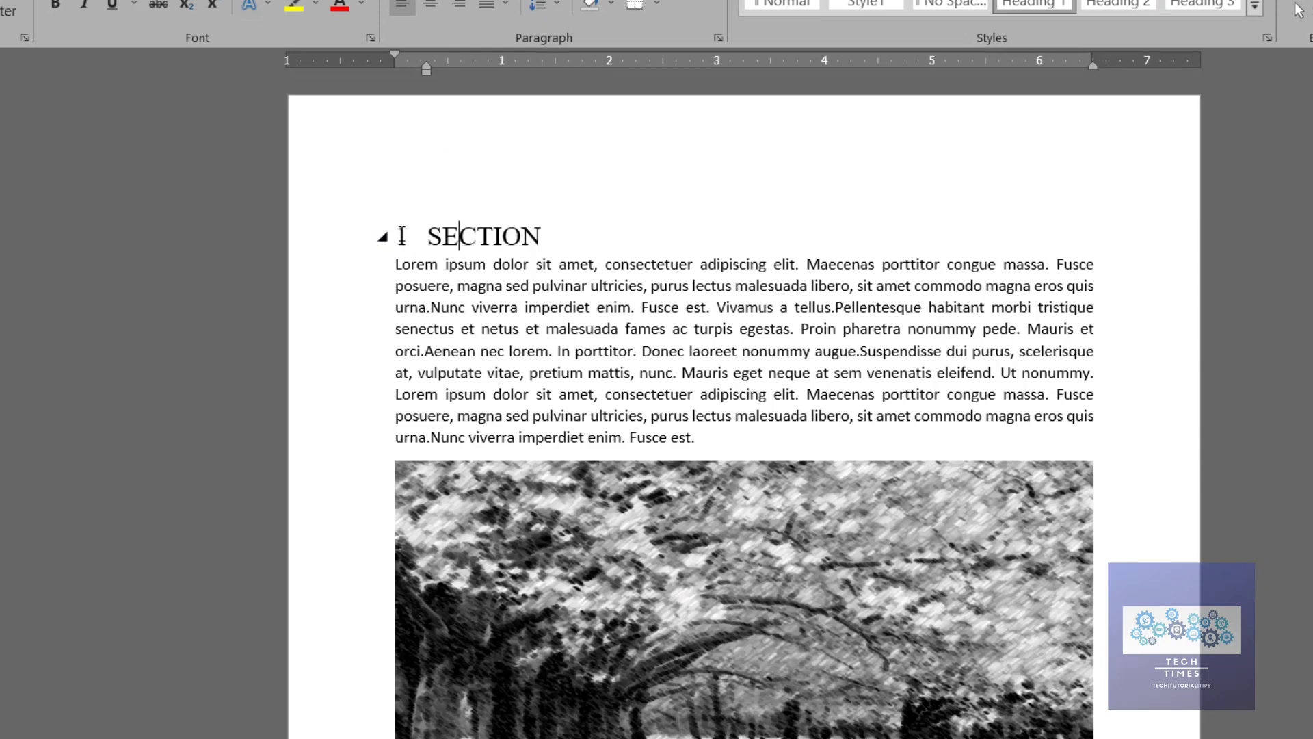
pyautogui.press('Return')
pyautogui.write('TABLE OF CONTENT')
pyautogui.press('Return')
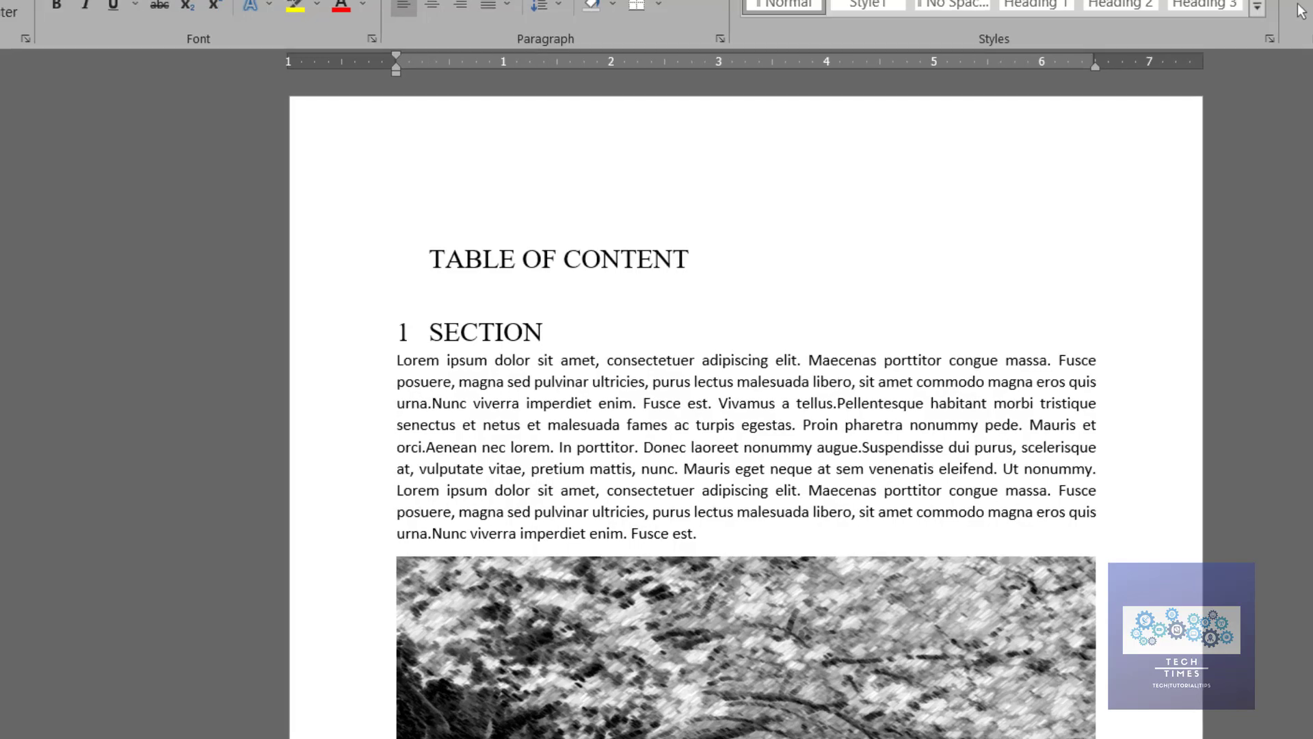
pyautogui.click(448, 43)
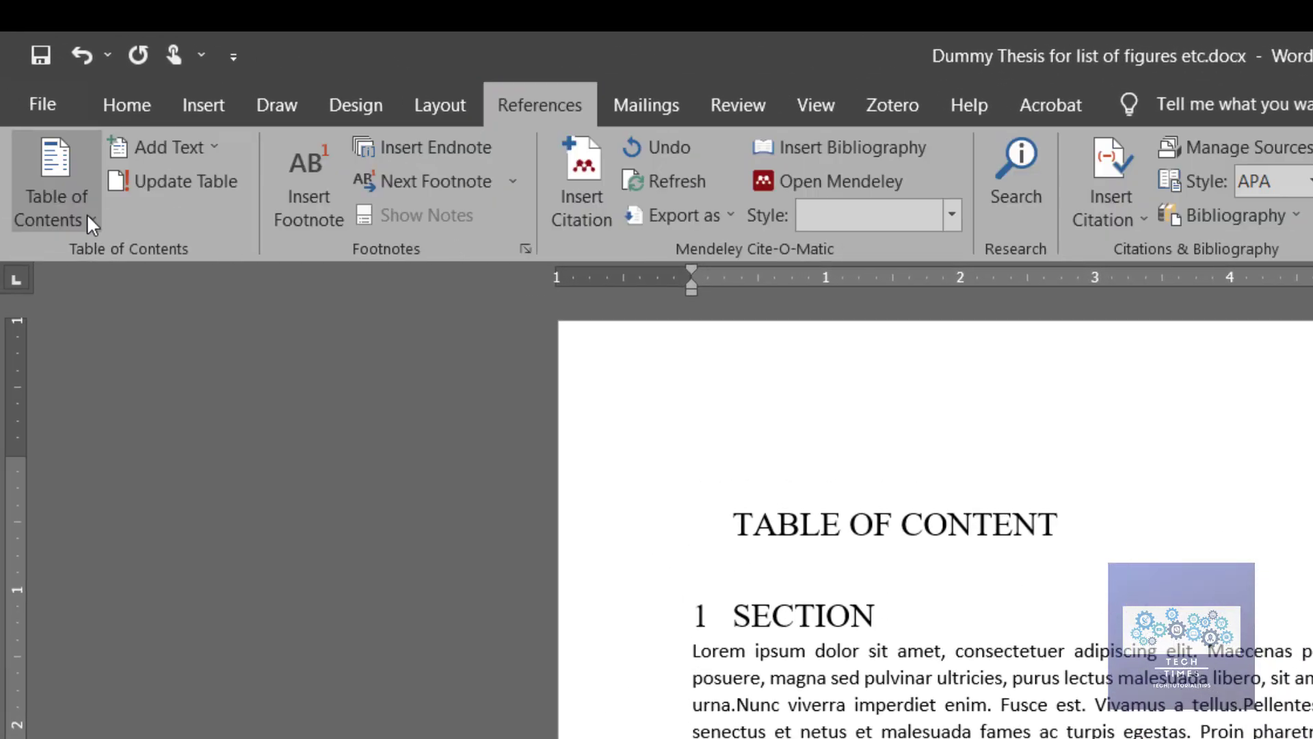
# Open the Custom Table of Contents style list showing entry styles TOC 1 to TOC 9
pyautogui.click(89, 222)
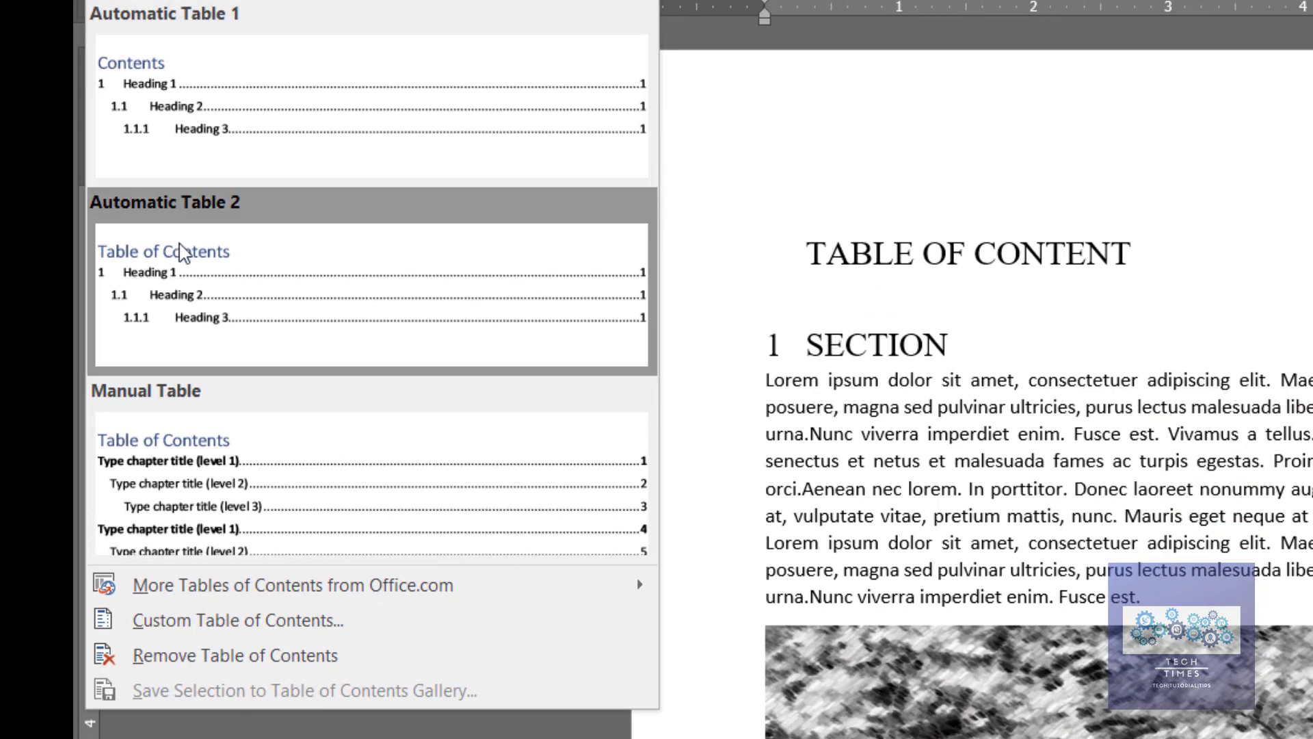
pyautogui.click(210, 614)
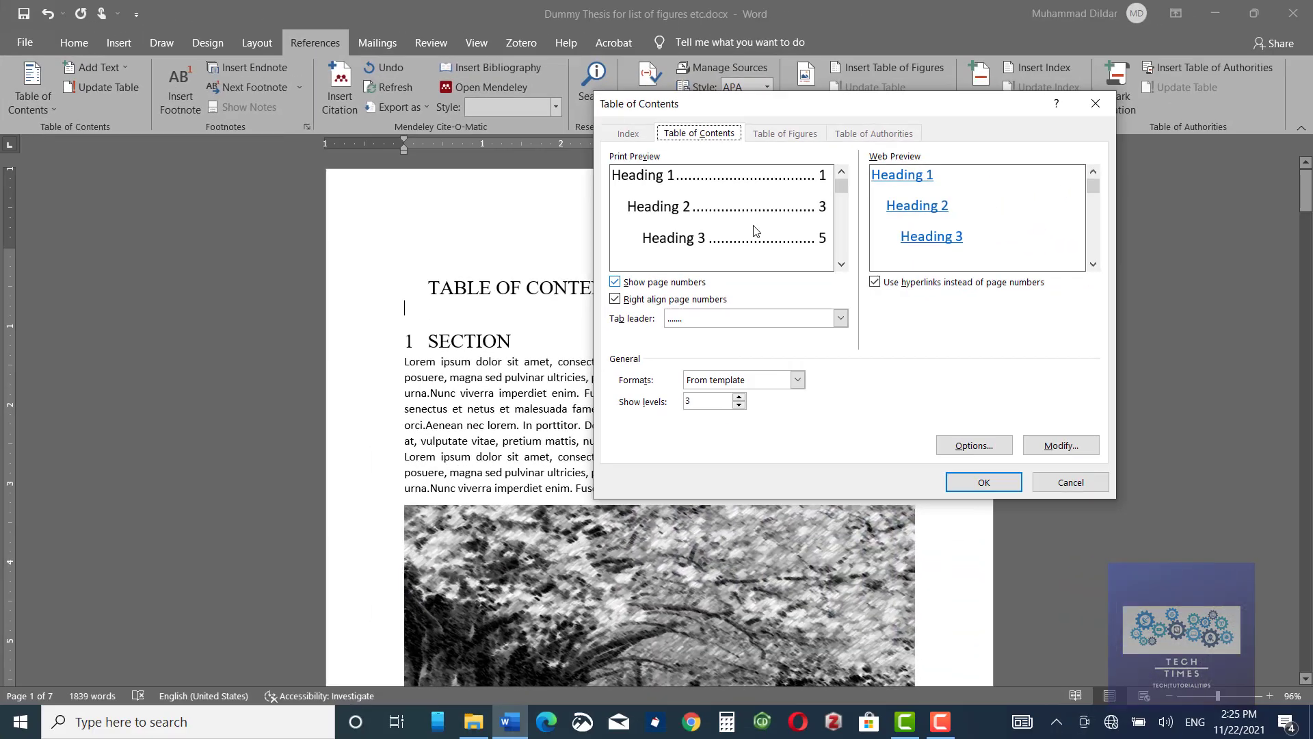
pyautogui.click(1061, 445)
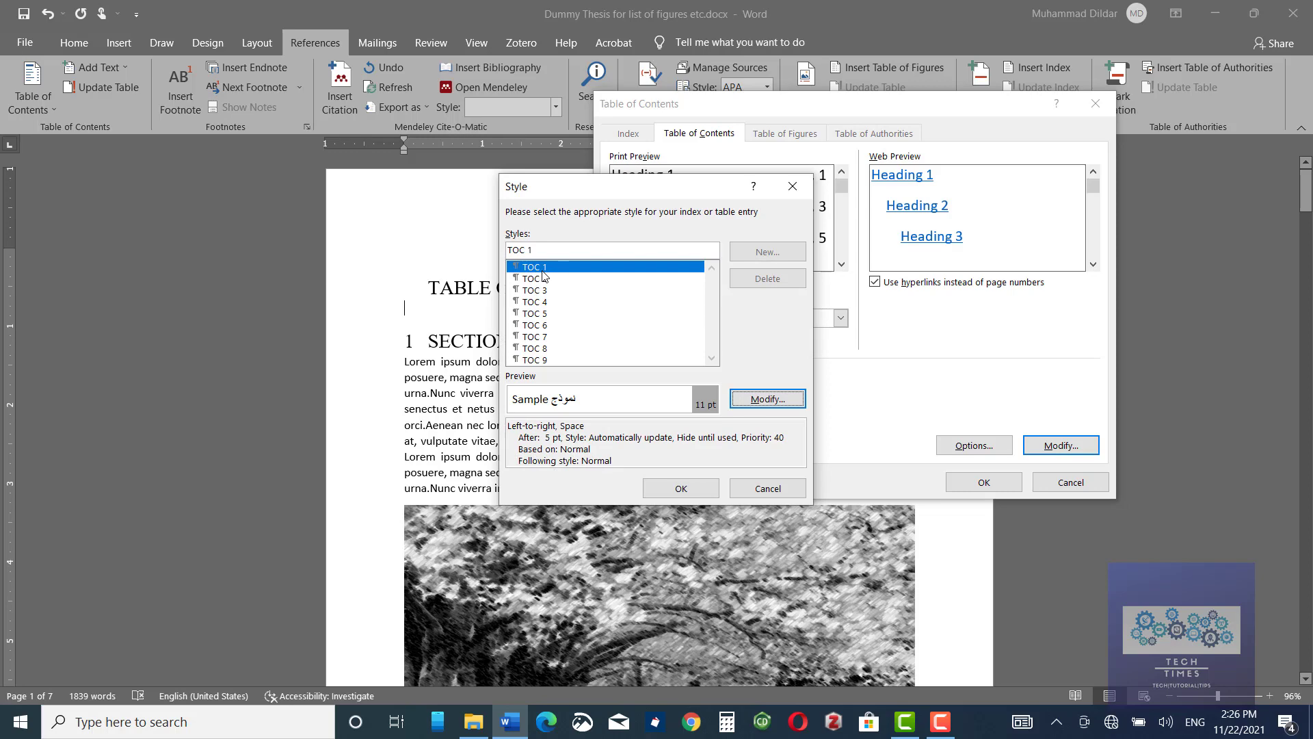
# Modify the TOC 1 style to Times New Roman, 12 pt
pyautogui.click(768, 399)
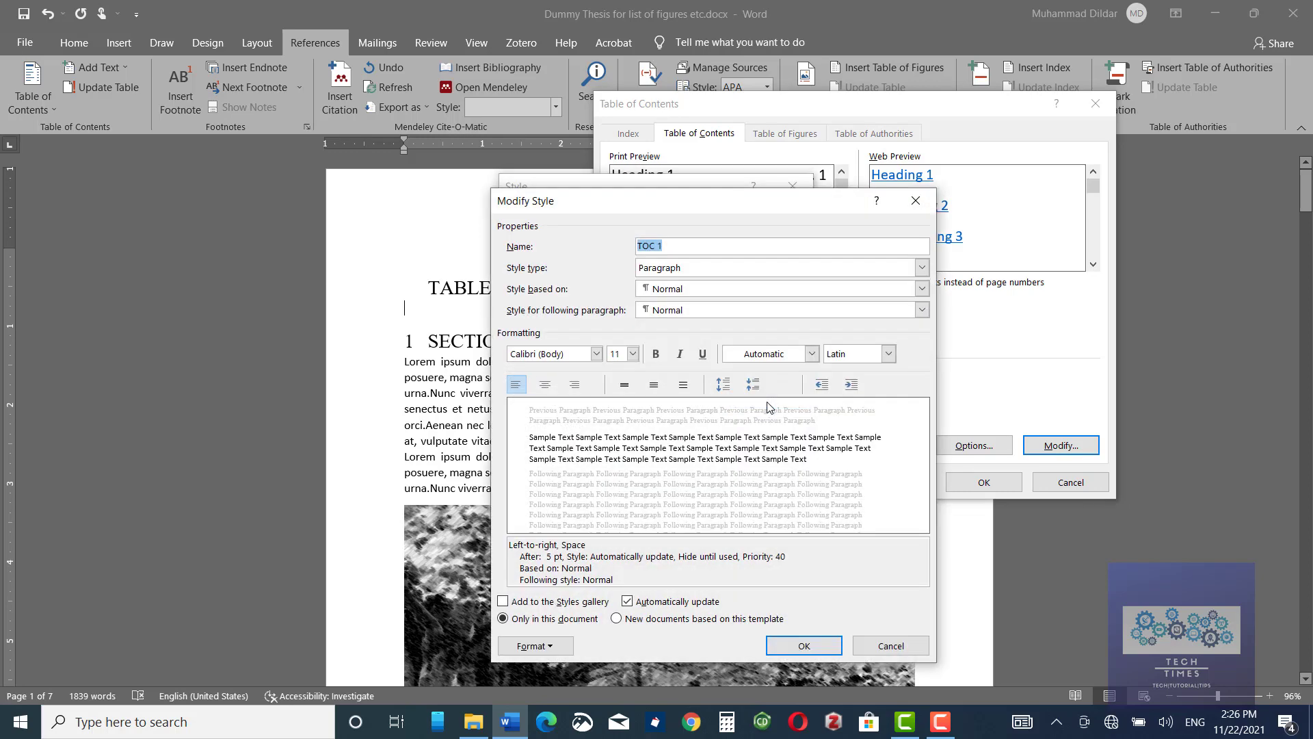
pyautogui.click(596, 354)
pyautogui.click(487, 446)
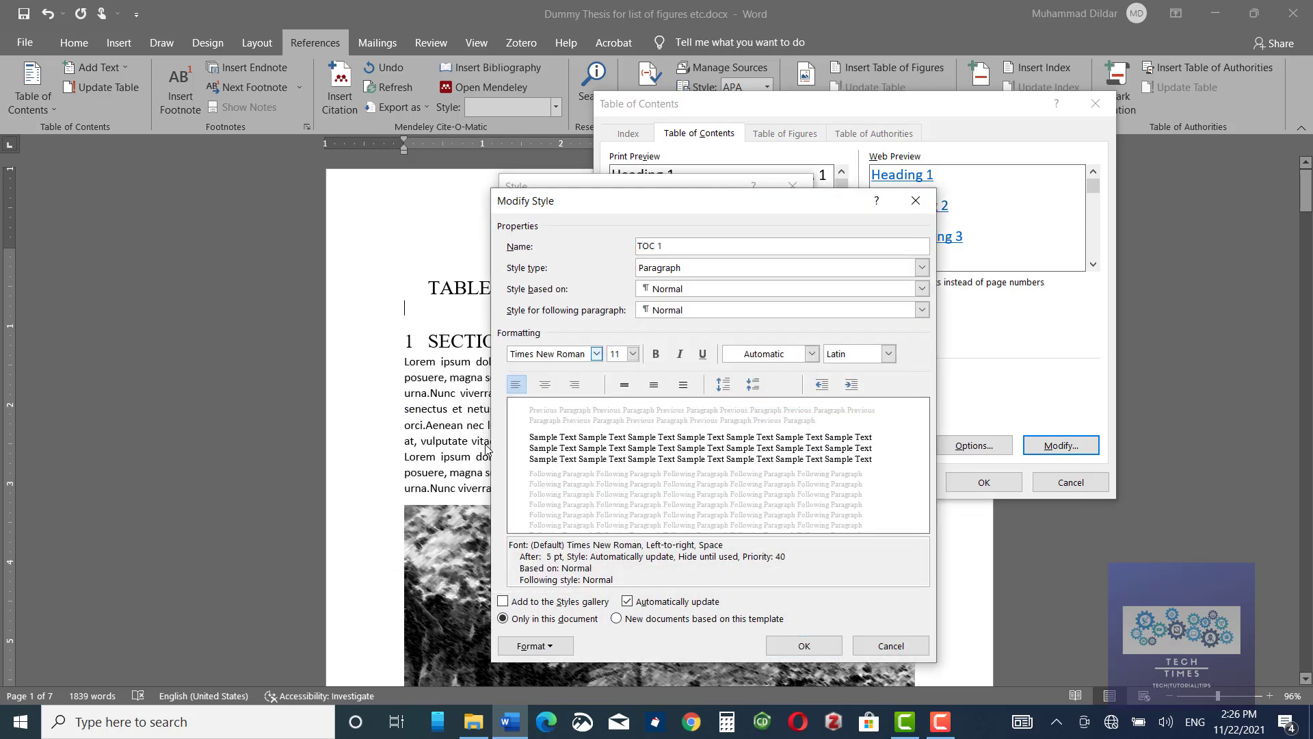
pyautogui.click(632, 353)
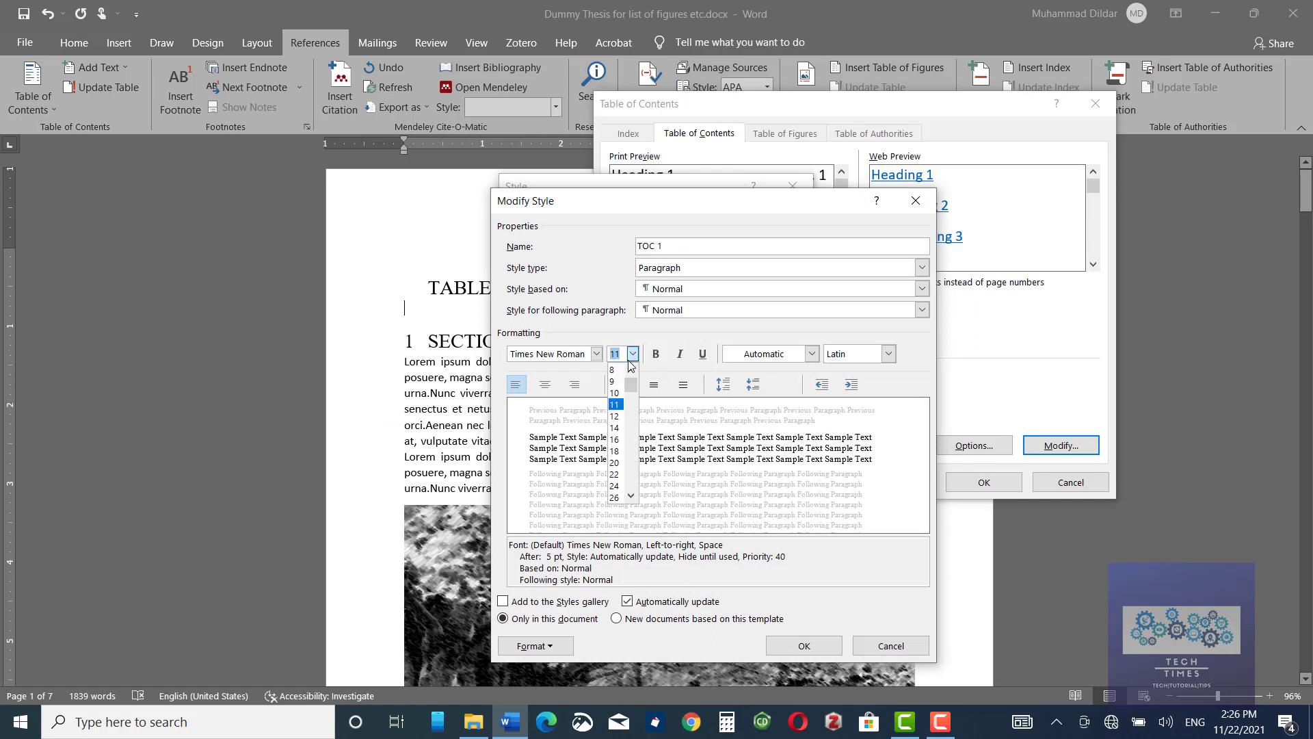
pyautogui.click(616, 416)
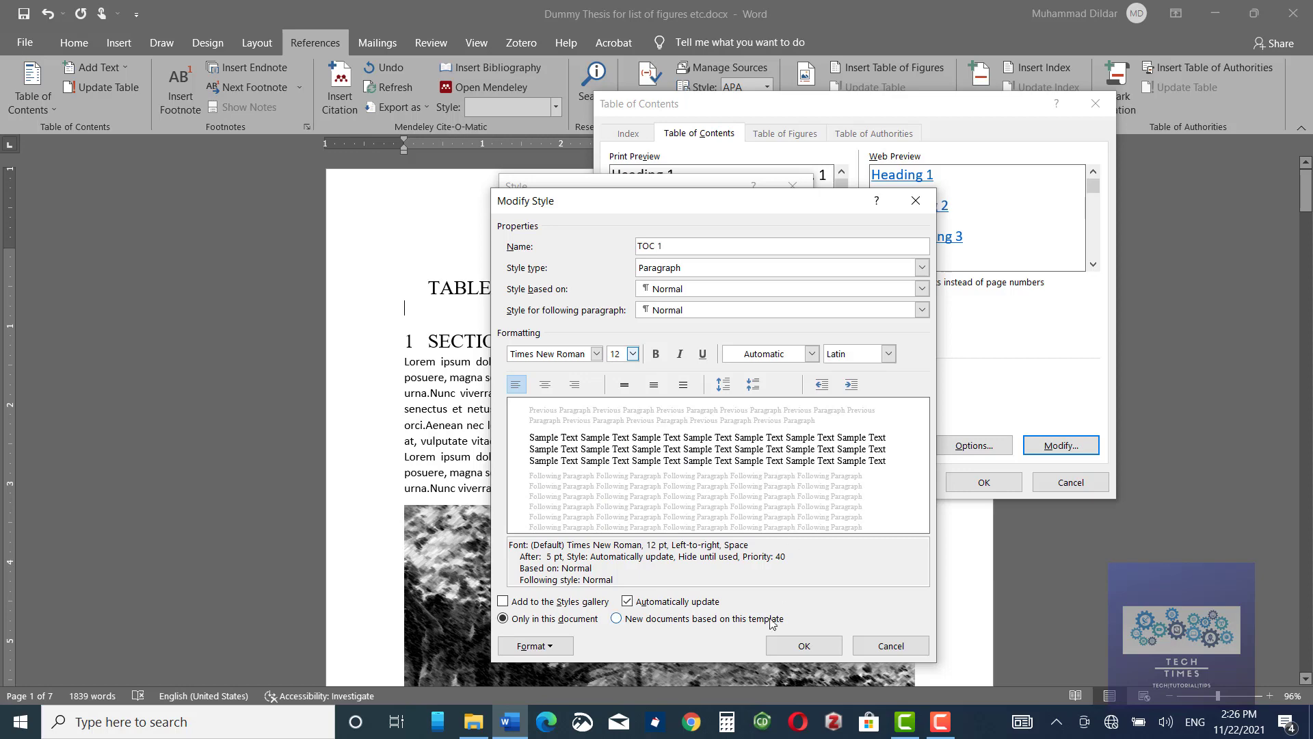
pyautogui.click(804, 646)
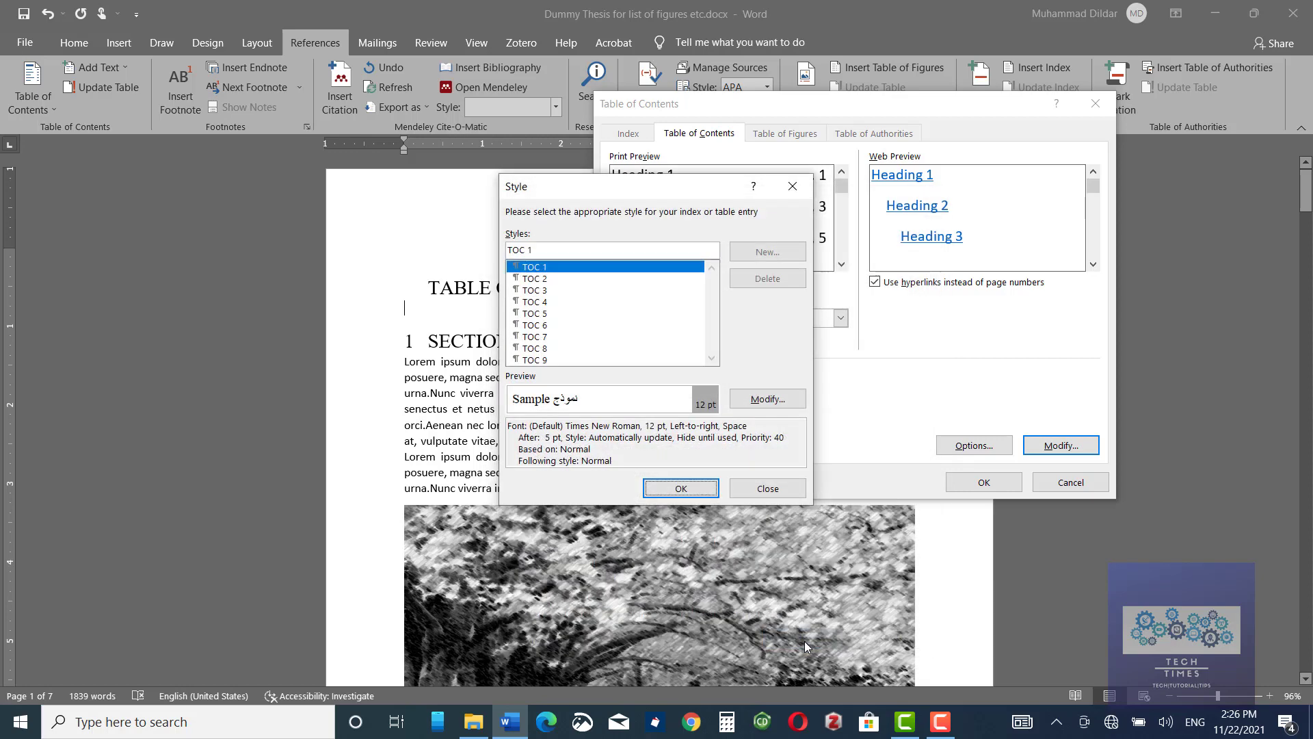
# Modify the TOC 2 style to use Times New Roman
pyautogui.click(536, 279)
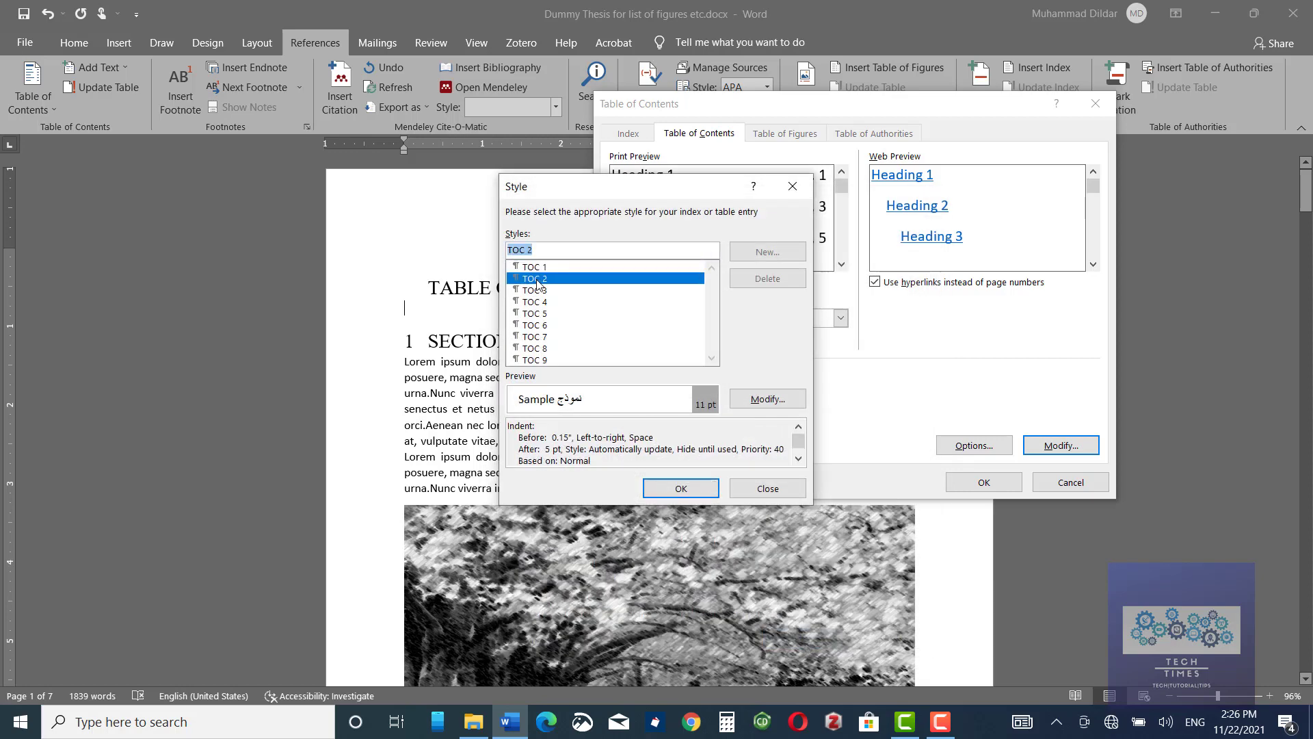
pyautogui.click(769, 400)
pyautogui.click(597, 353)
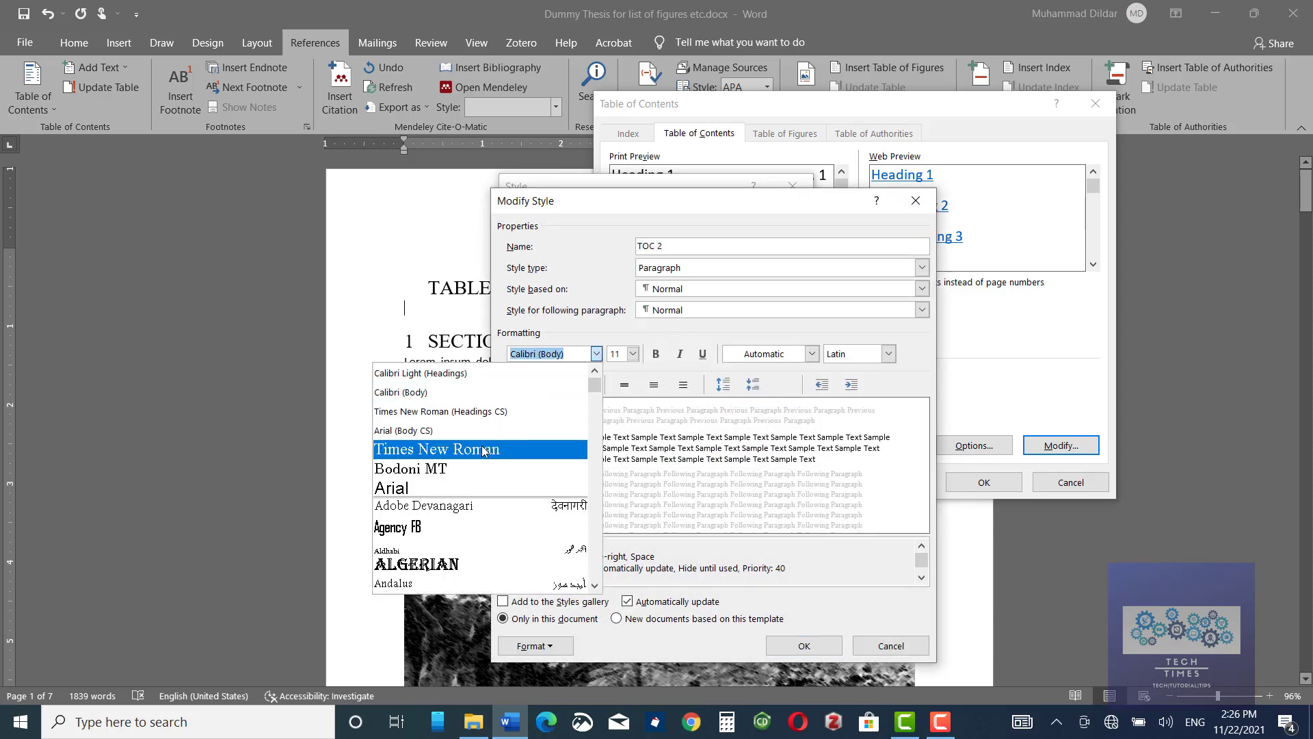
pyautogui.click(481, 442)
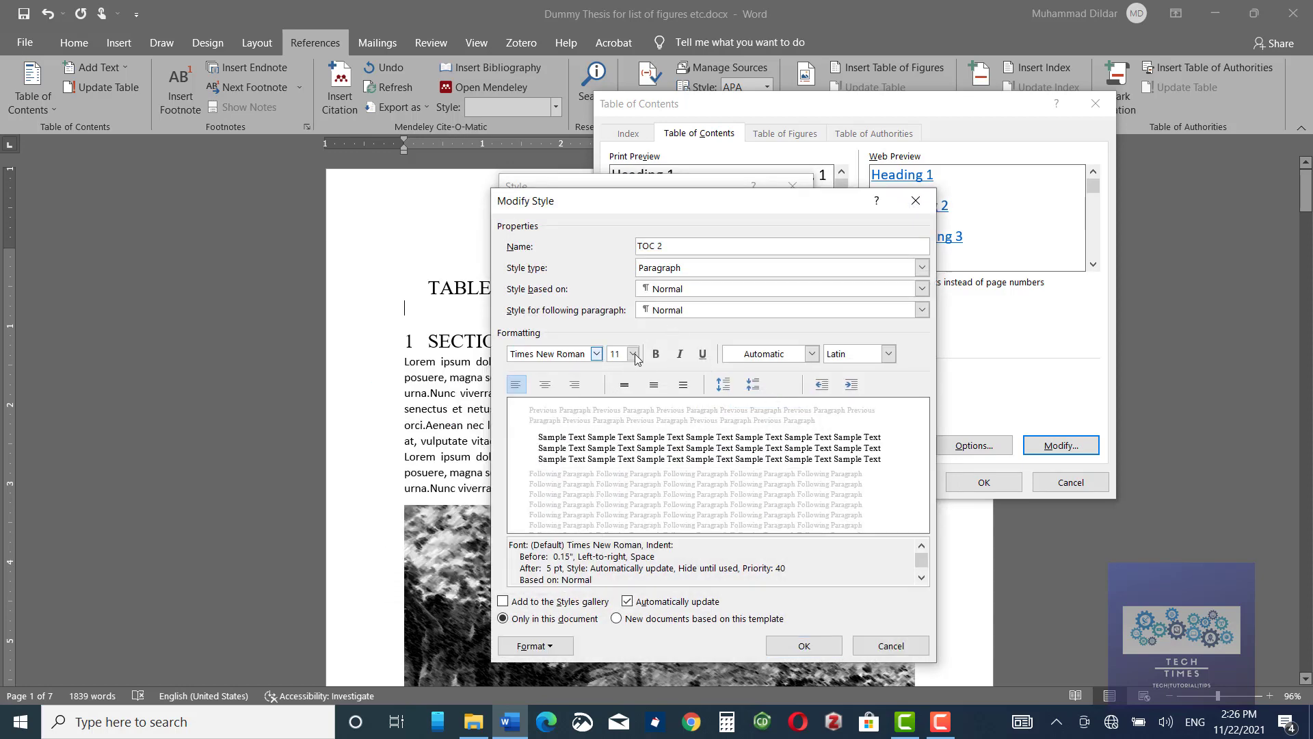
pyautogui.click(810, 645)
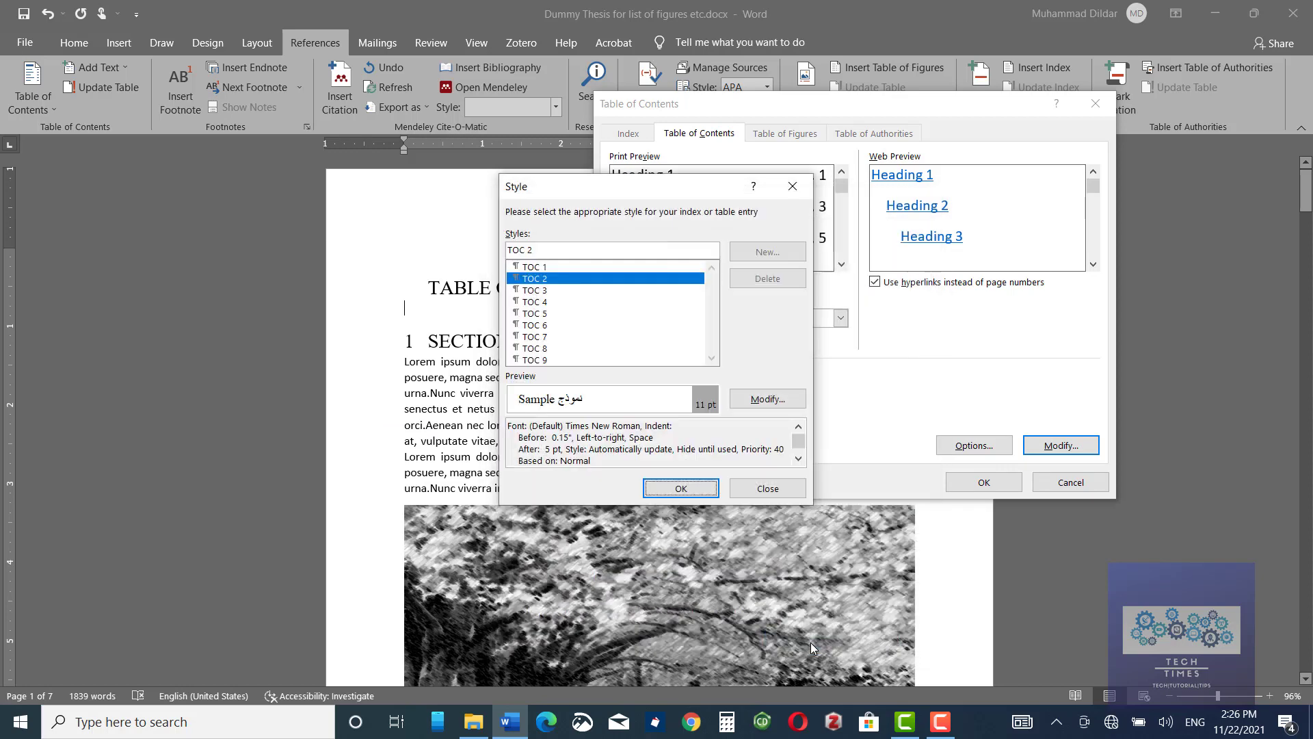
# Modify the TOC 3 style to Times New Roman, 10 pt, and accept the style choices
pyautogui.click(537, 290)
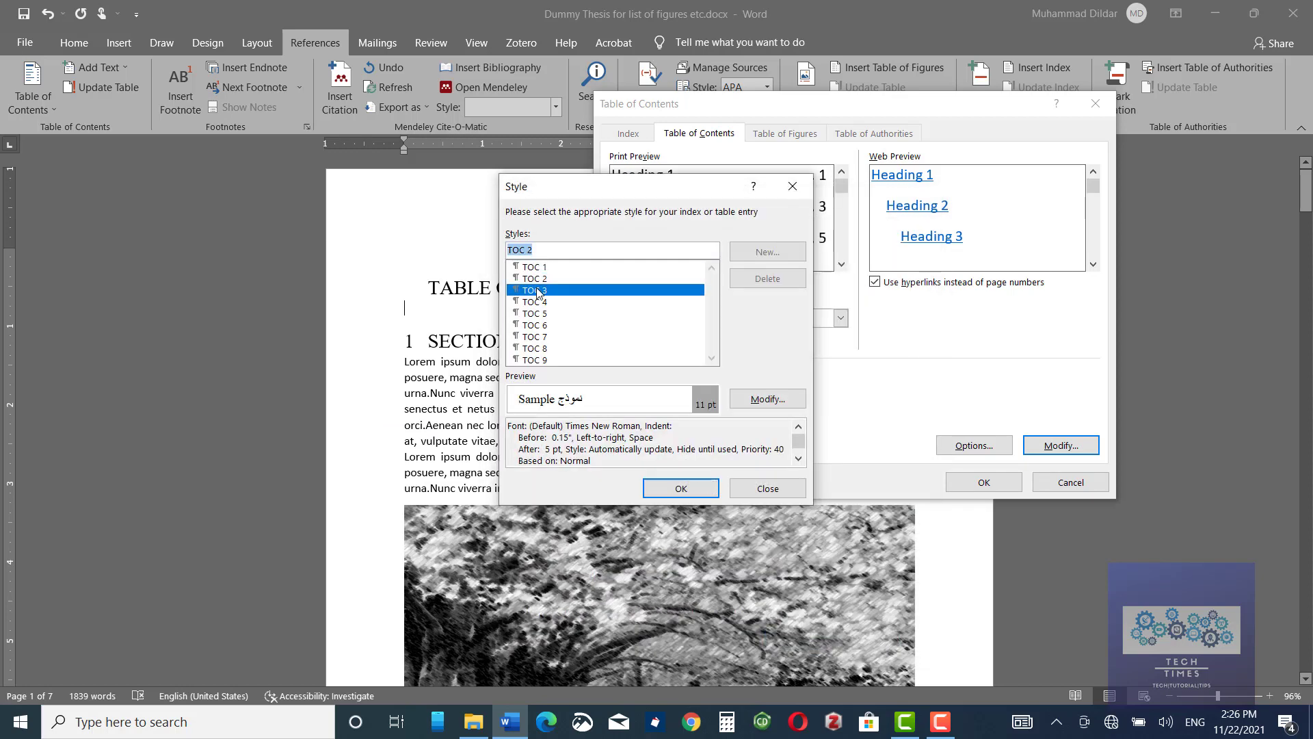
pyautogui.click(766, 399)
pyautogui.click(597, 354)
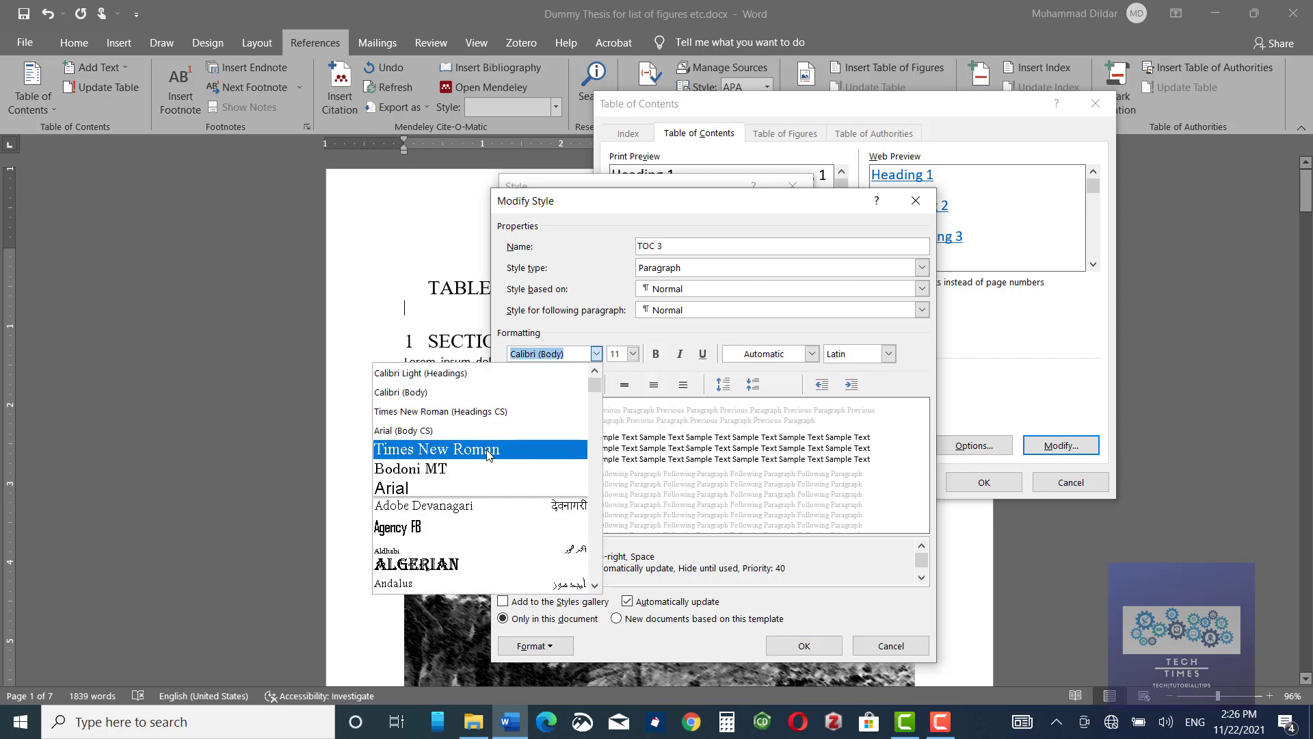
pyautogui.click(492, 531)
pyautogui.click(632, 354)
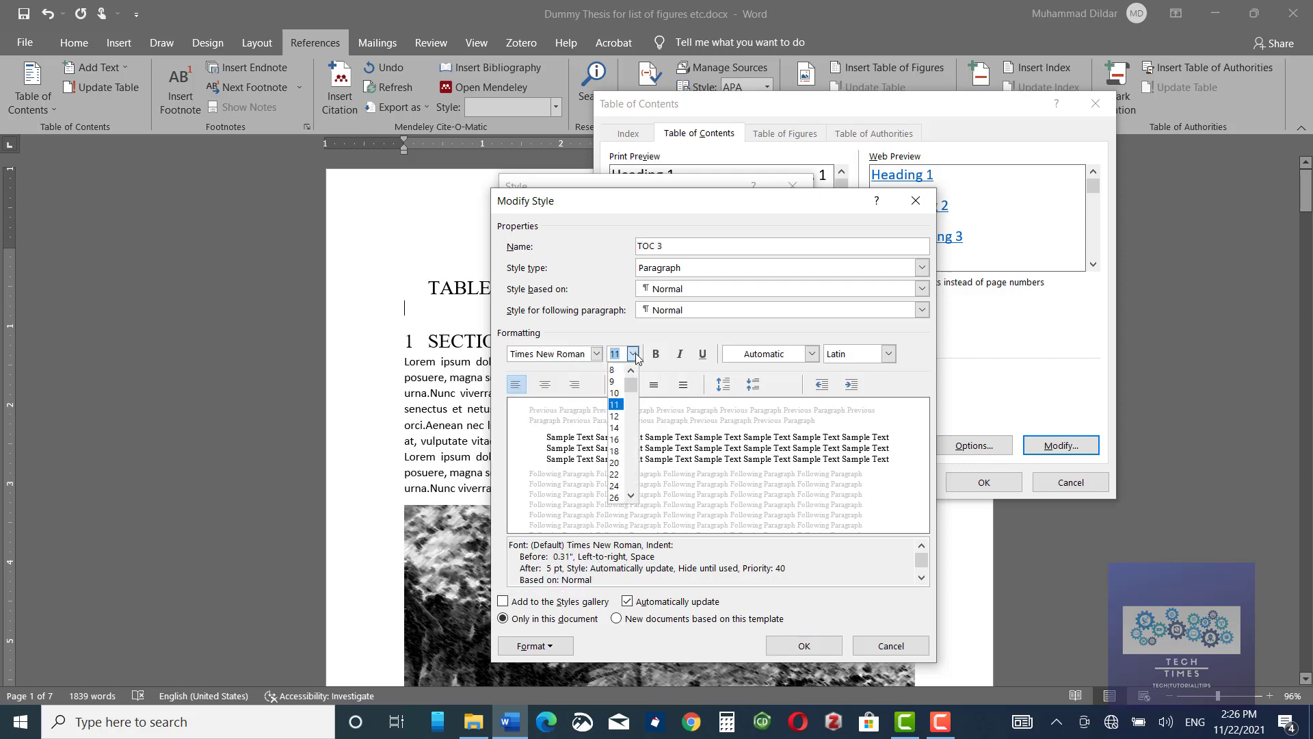
pyautogui.click(621, 392)
pyautogui.click(804, 645)
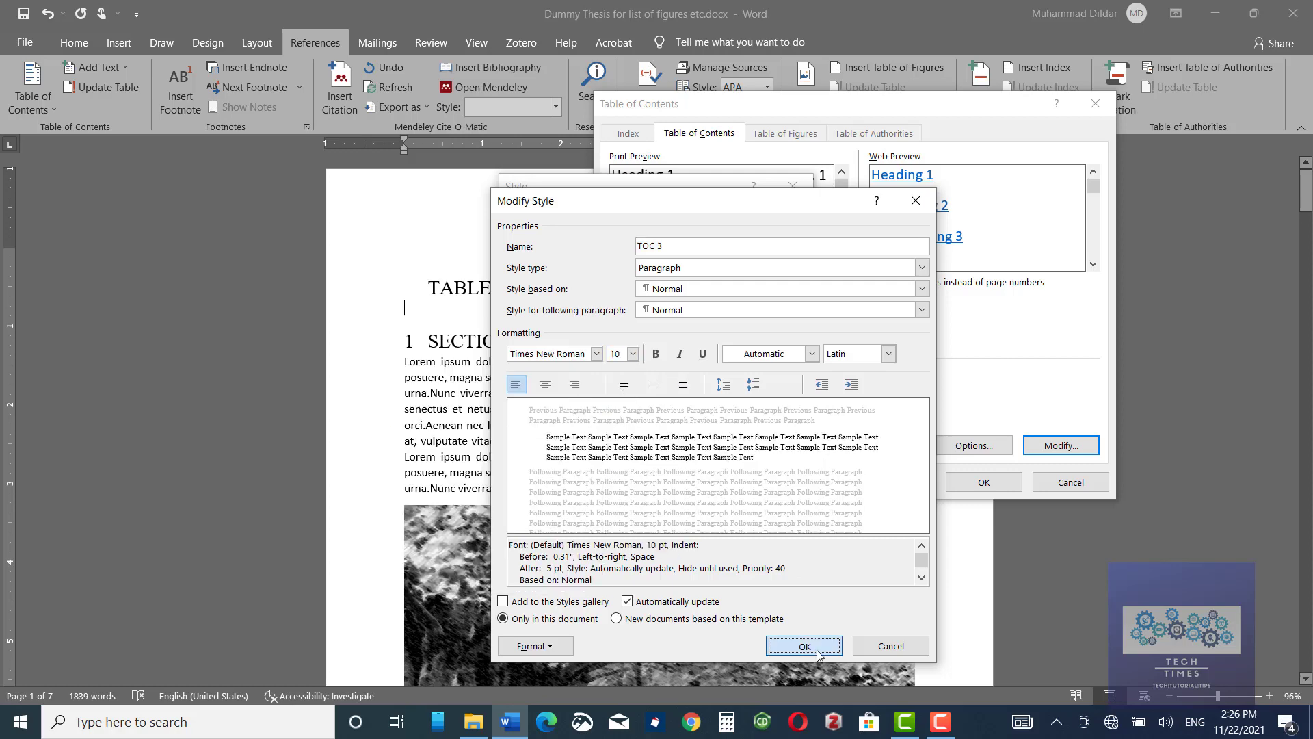
pyautogui.click(684, 489)
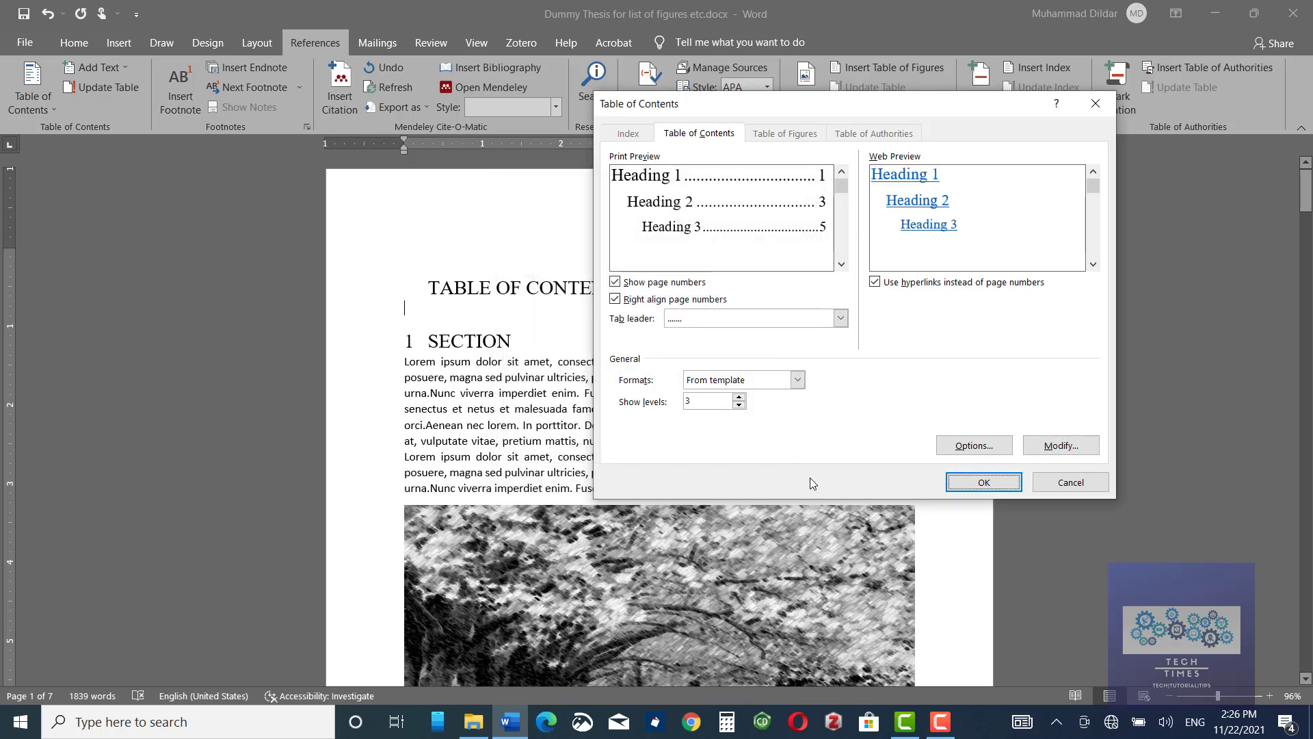
# Insert the table of contents with the chosen styles under the TABLE OF CONTENT title
pyautogui.click(983, 483)
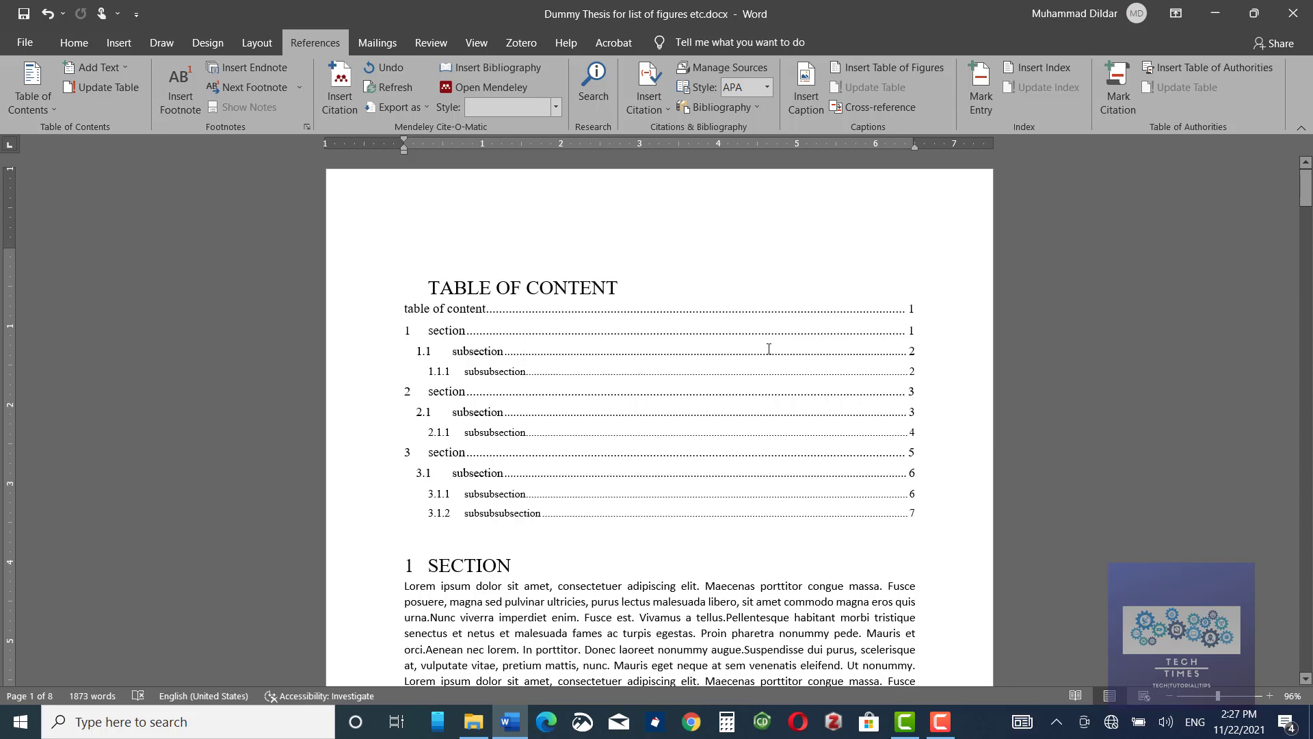
pyautogui.moveTo(1305, 193); pyautogui.dragTo(1289, 205)
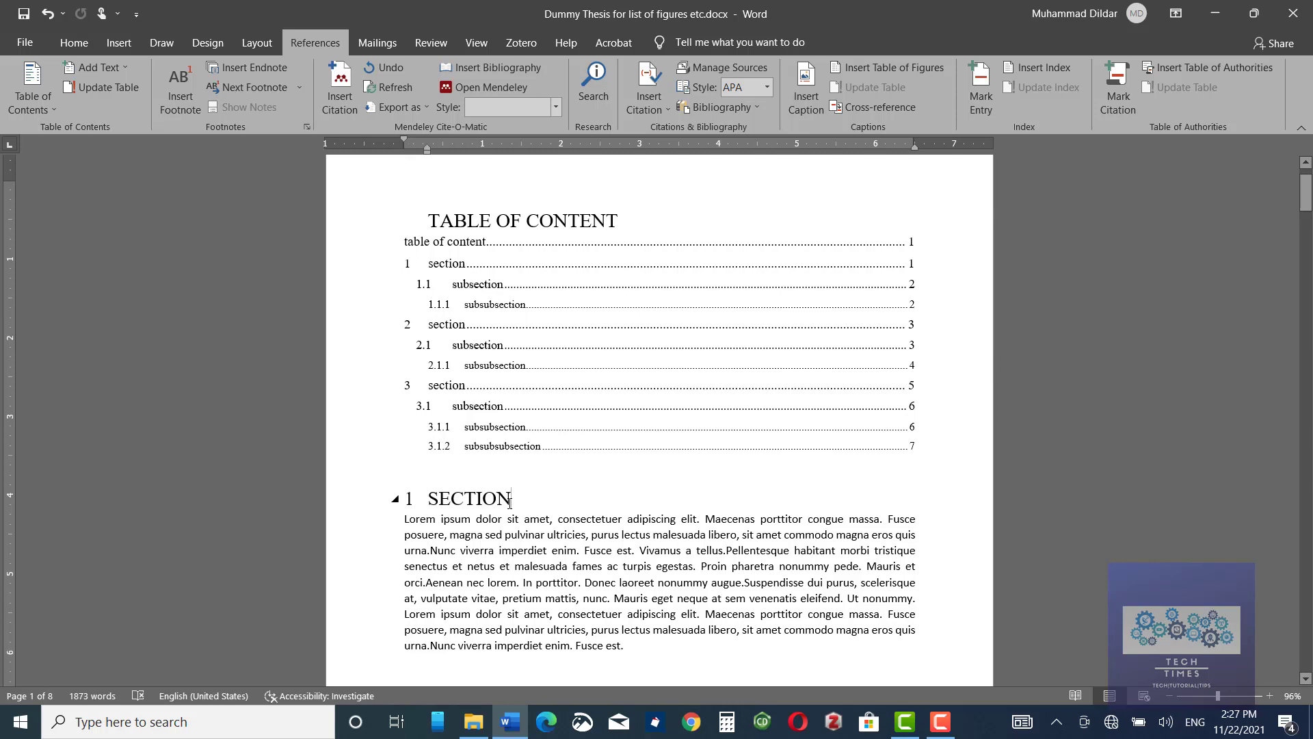
# Replace heading SECTION with INTRODUCTION and update the table of contents field
pyautogui.press('BackSpace')
pyautogui.press('BackSpace')
pyautogui.press('BackSpace')
pyautogui.press('BackSpace')
pyautogui.press('BackSpace')
pyautogui.press('BackSpace')
pyautogui.press('BackSpace')
pyautogui.write('INTRODUCTION')
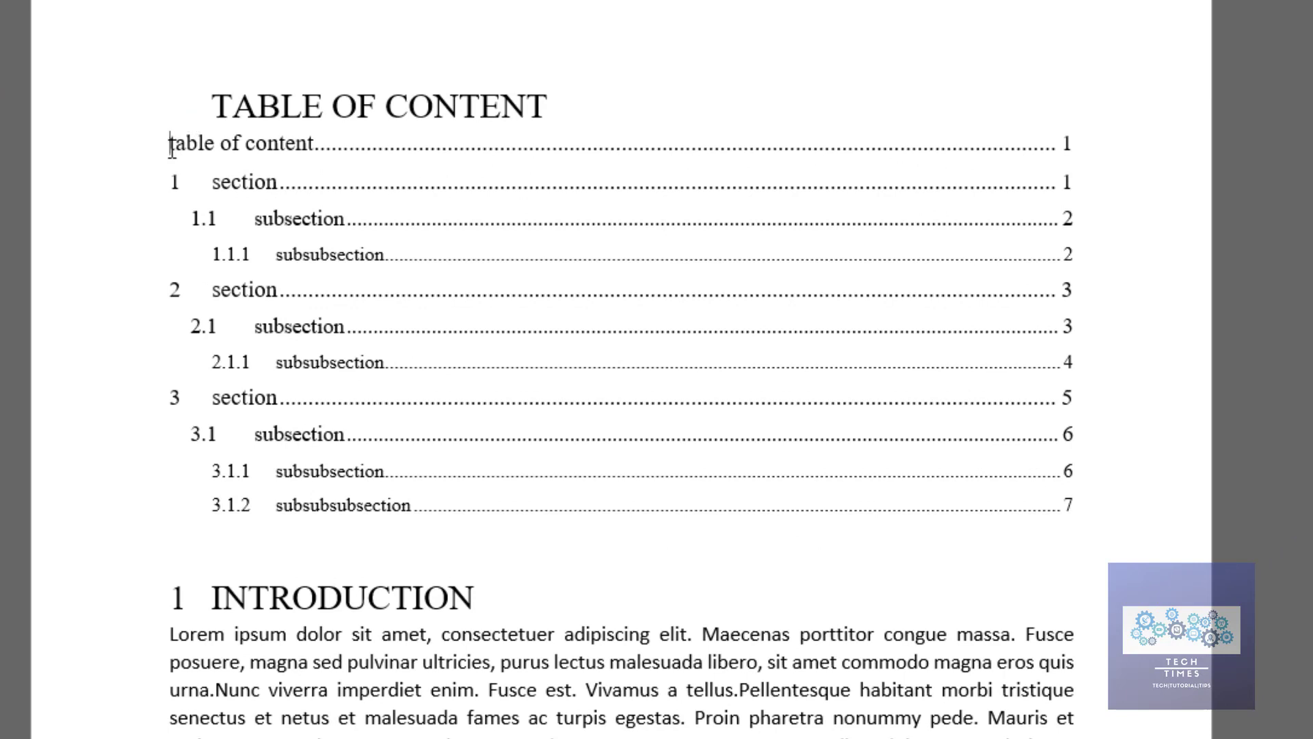
pyautogui.click(179, 175)
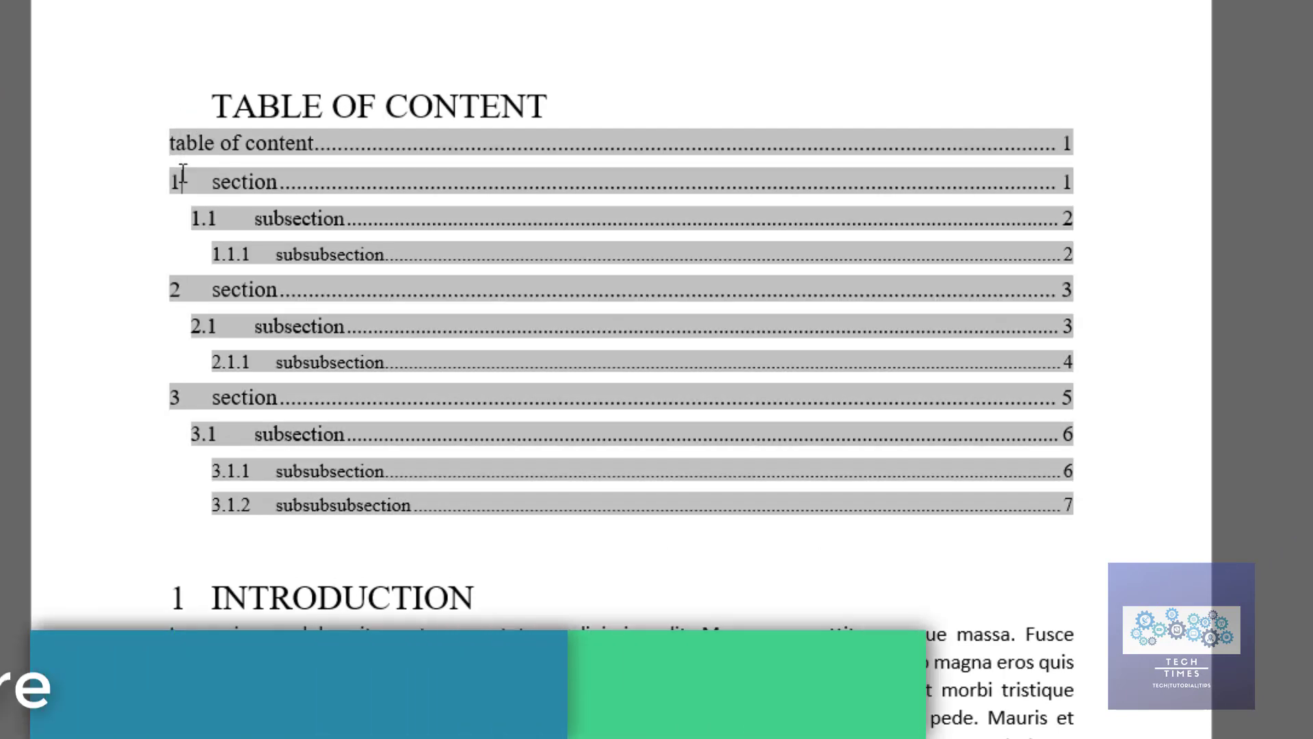
pyautogui.rightClick(223, 151)
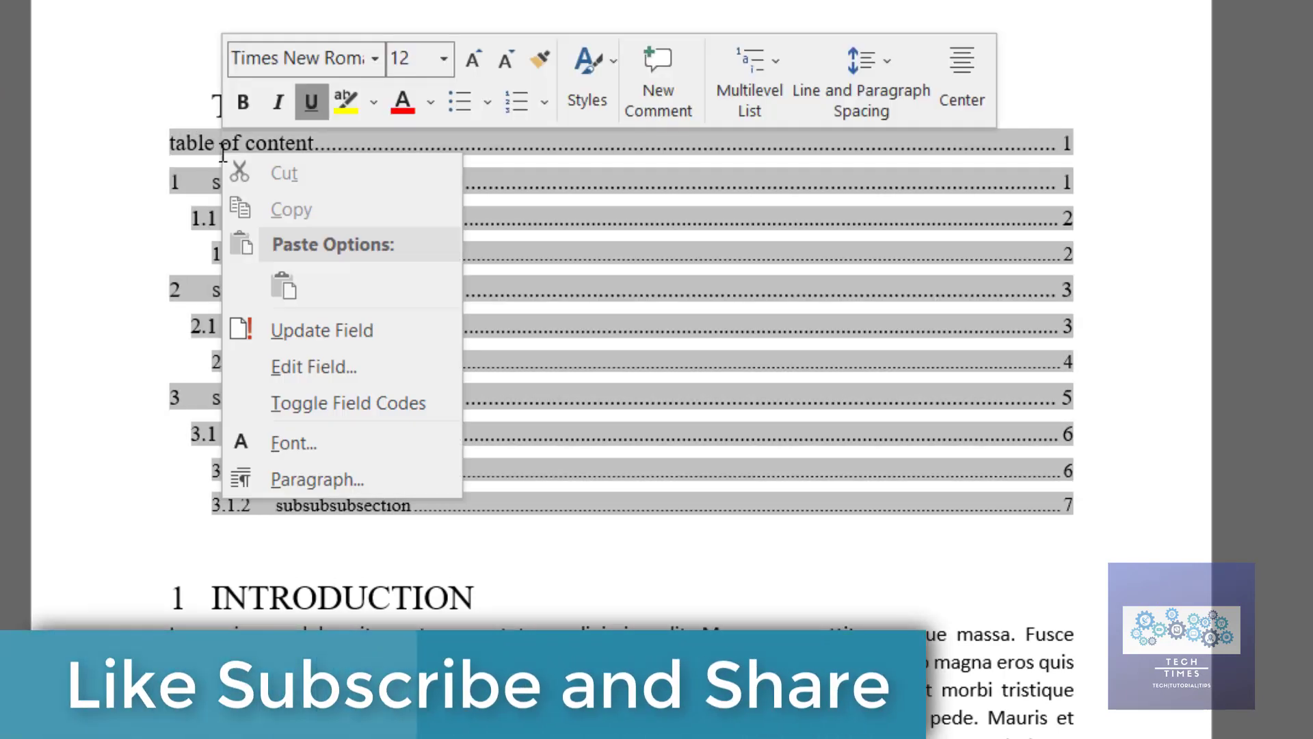
pyautogui.click(284, 335)
pyautogui.click(99, 264)
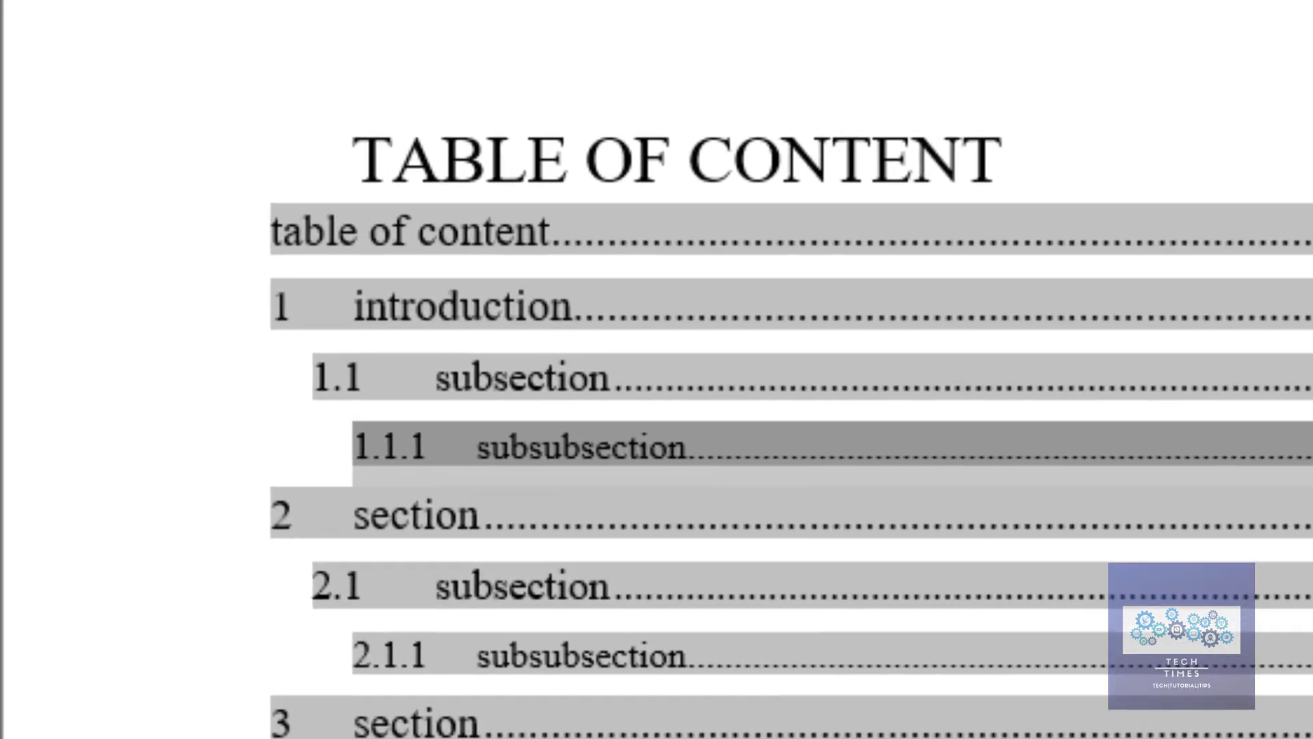
pyautogui.click(719, 735)
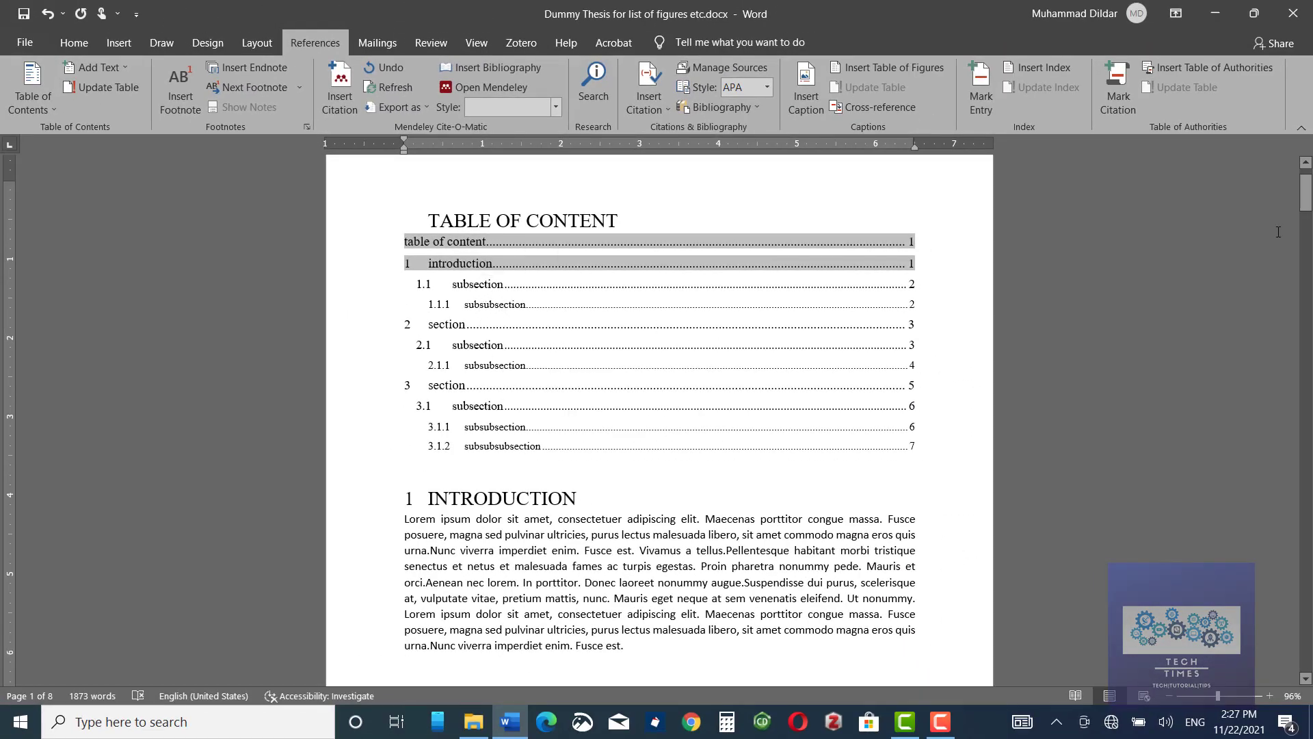
# Rename heading 1.1 from SUBSECTION to HYPOTHESIS
pyautogui.moveTo(1305, 202); pyautogui.dragTo(1305, 268)
pyautogui.click(533, 381)
pyautogui.press('BackSpace')
pyautogui.press('BackSpace')
pyautogui.press('BackSpace')
pyautogui.press('BackSpace')
pyautogui.press('BackSpace')
pyautogui.press('BackSpace')
pyautogui.press('BackSpace')
pyautogui.press('BackSpace')
pyautogui.press('BackSpace')
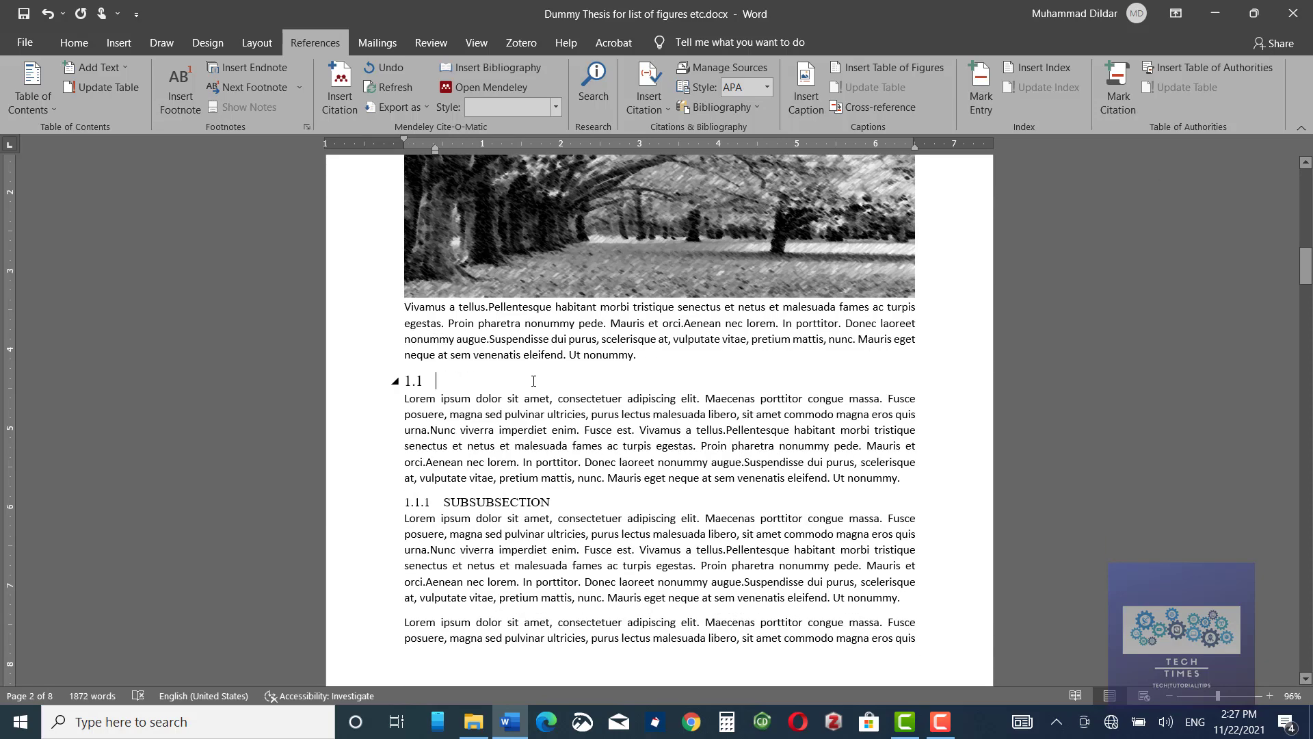
pyautogui.write('HYPOTHESIS')
# Rename heading 1.1.1 from SUBSUBSECTION to METHODOLOGY
pyautogui.click(551, 502)
pyautogui.press('BackSpace')
pyautogui.press('BackSpace')
pyautogui.press('BackSpace')
pyautogui.press('BackSpace')
pyautogui.press('BackSpace')
pyautogui.press('BackSpace')
pyautogui.press('BackSpace')
pyautogui.press('BackSpace')
pyautogui.press('BackSpace')
pyautogui.press('BackSpace')
pyautogui.press('BackSpace')
pyautogui.press('BackSpace')
pyautogui.press('BackSpace')
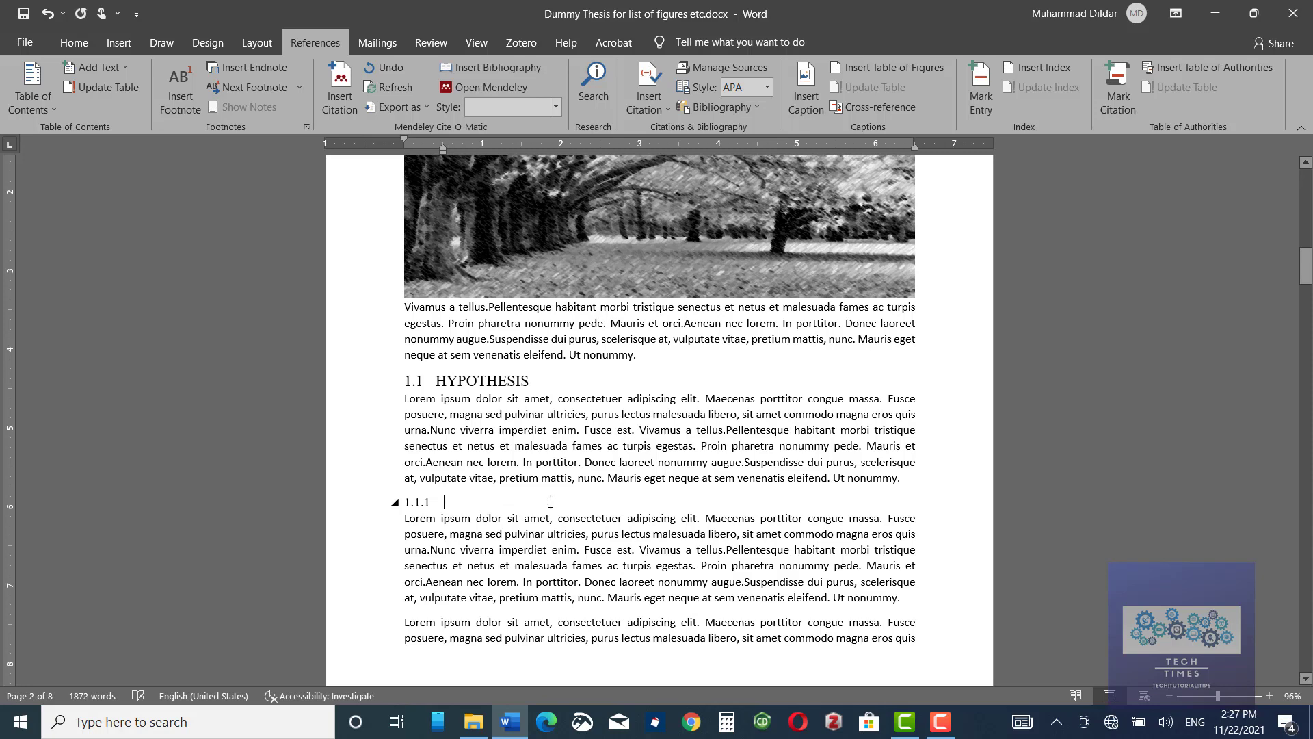
pyautogui.write('METHODOLOGY')
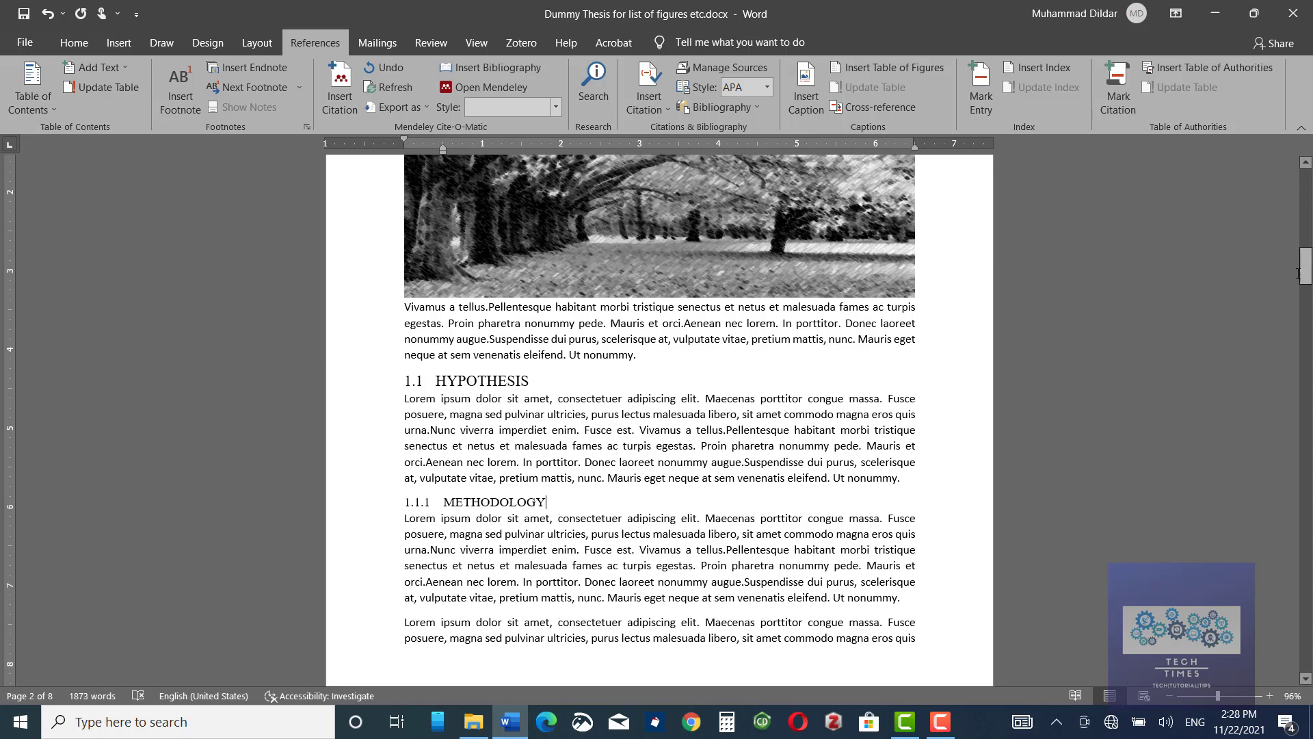
pyautogui.moveTo(1305, 267); pyautogui.dragTo(1306, 186)
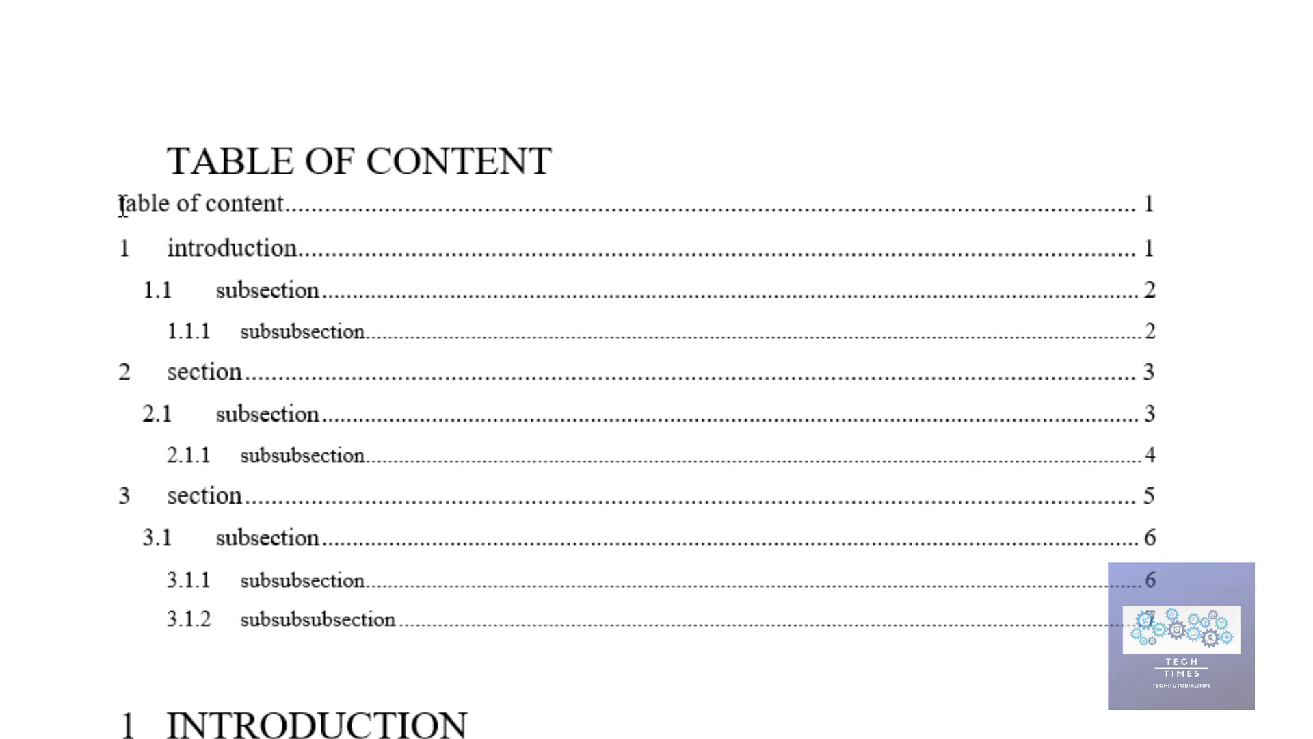
# Update the table of contents field so 1.1 and 1.1.1 show the new headings
pyautogui.click(406, 309)
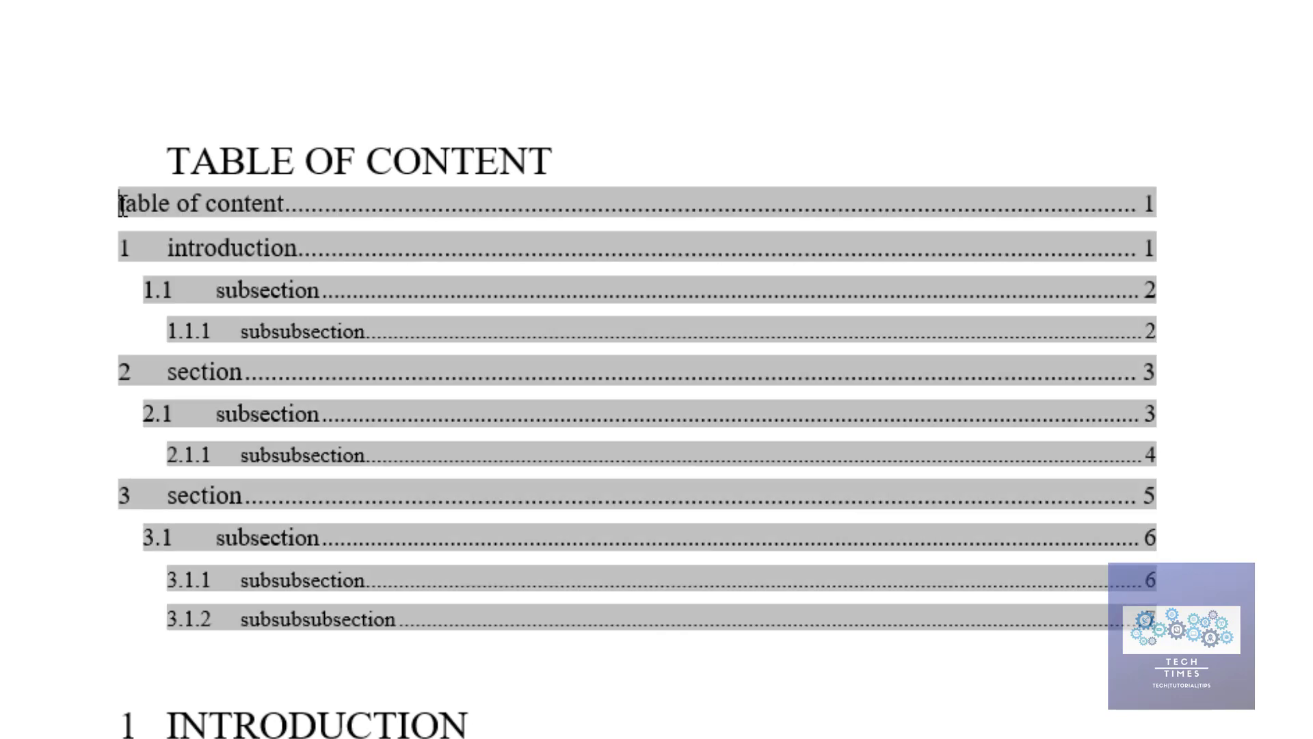
pyautogui.rightClick(122, 203)
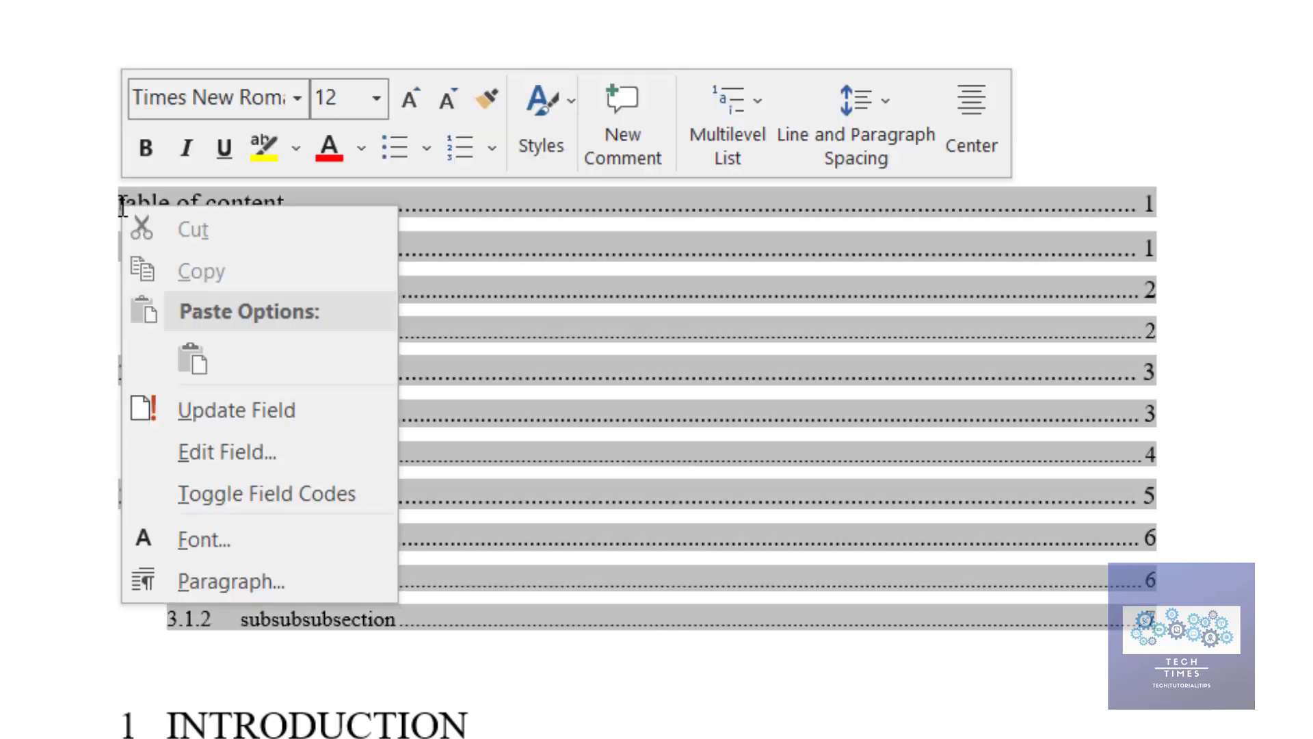
pyautogui.click(216, 404)
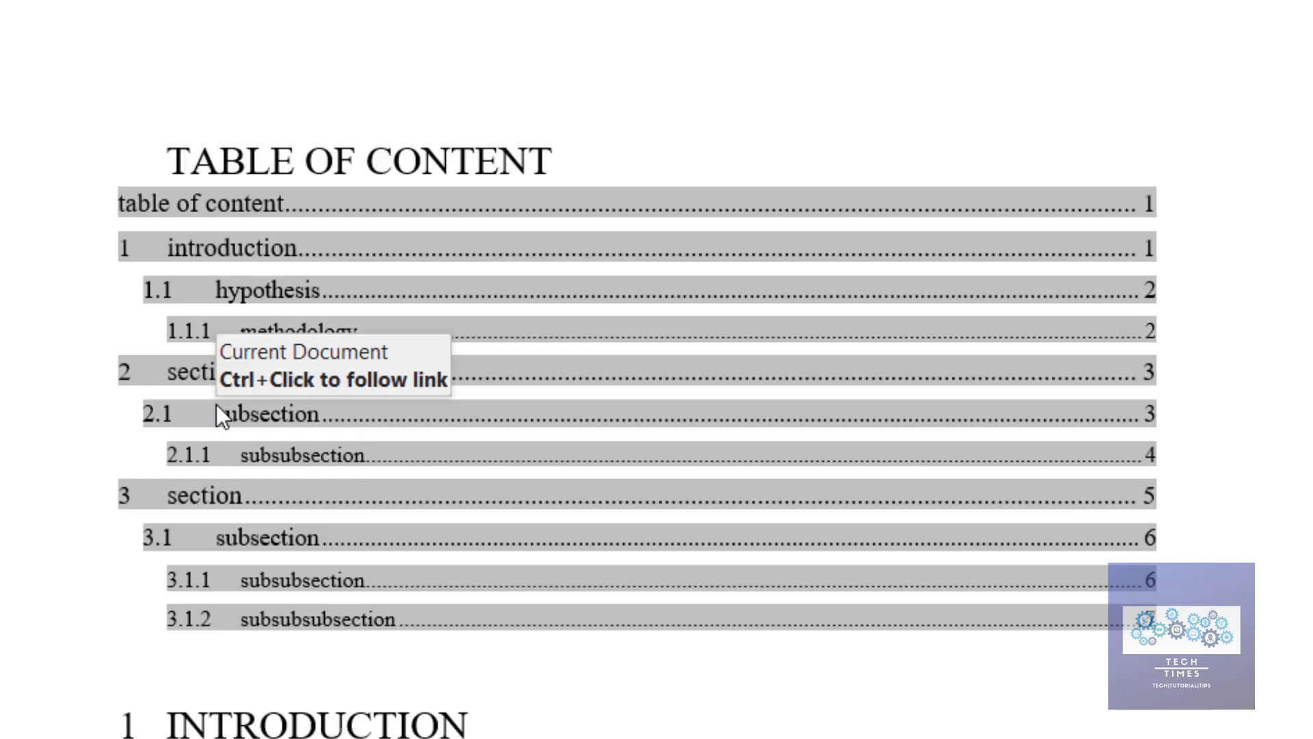
pyautogui.click(673, 54)
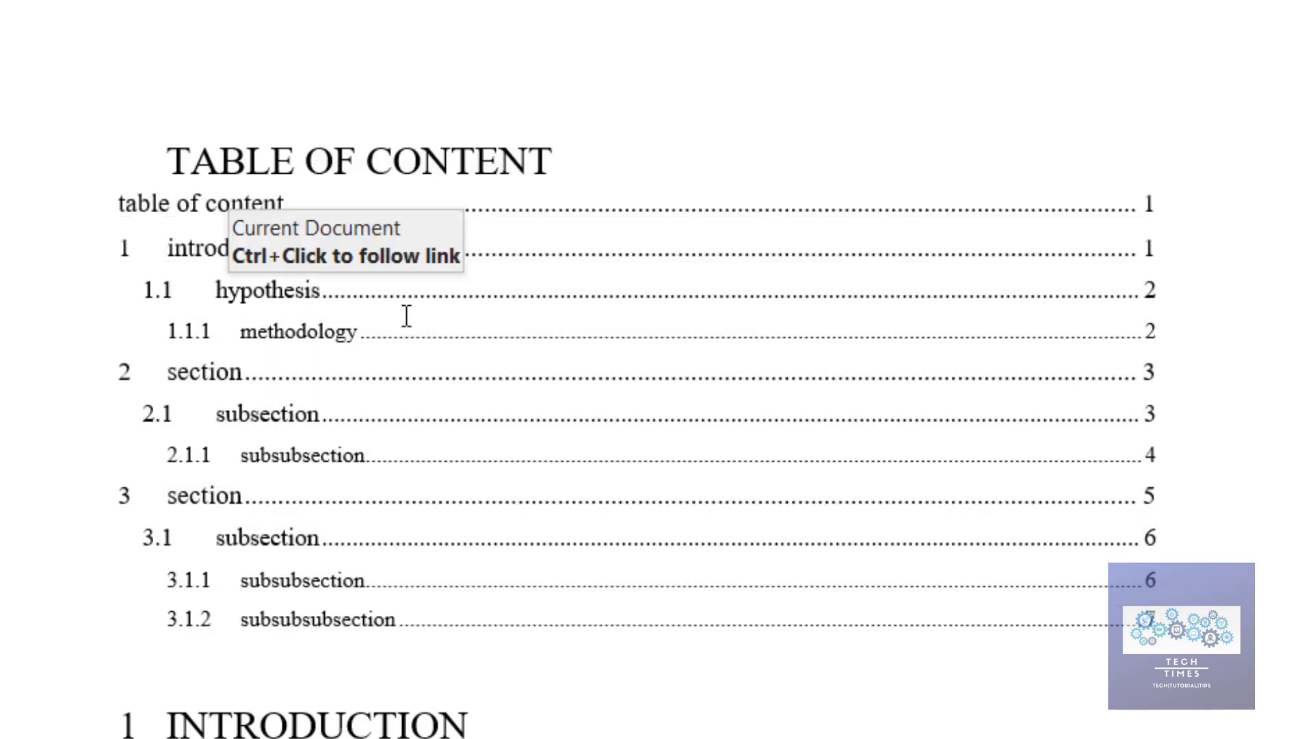